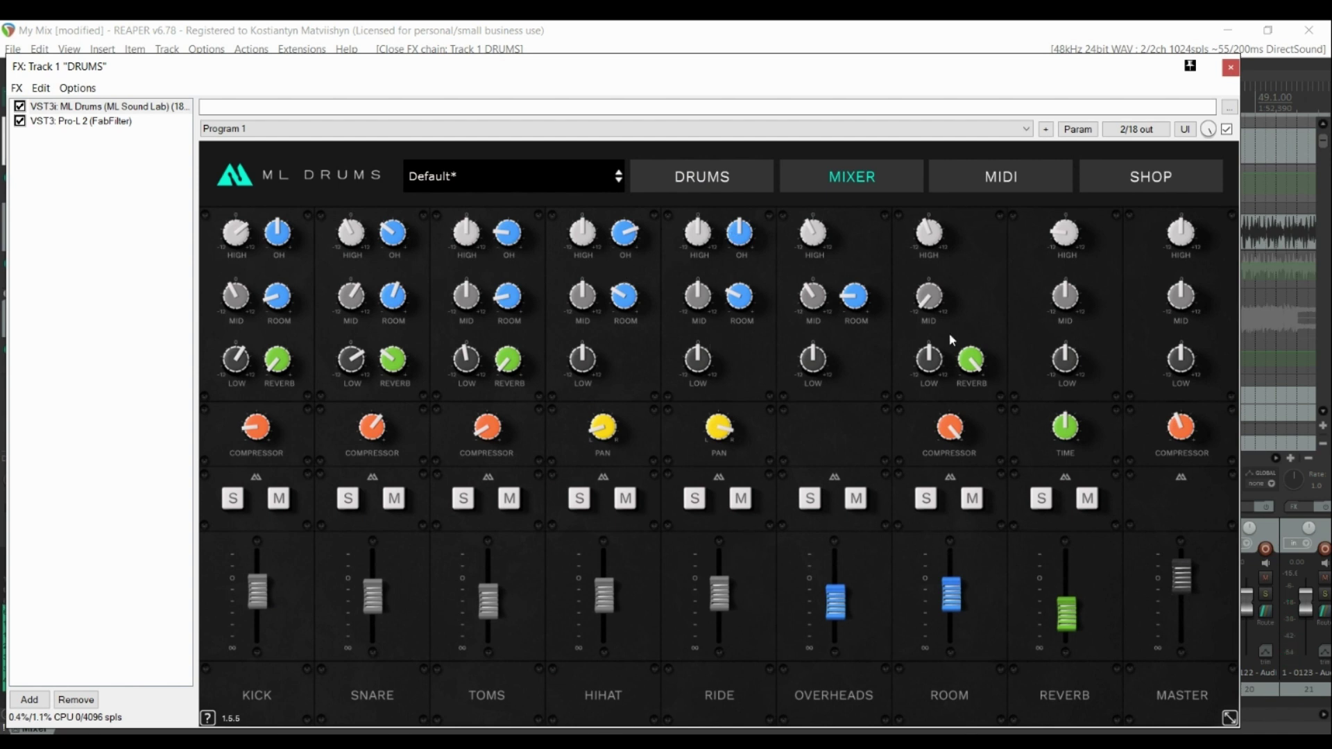
# Show the Pro-L 2 limiter on the DRUMS track and close the track's effects chain.
pyautogui.click(92, 122)
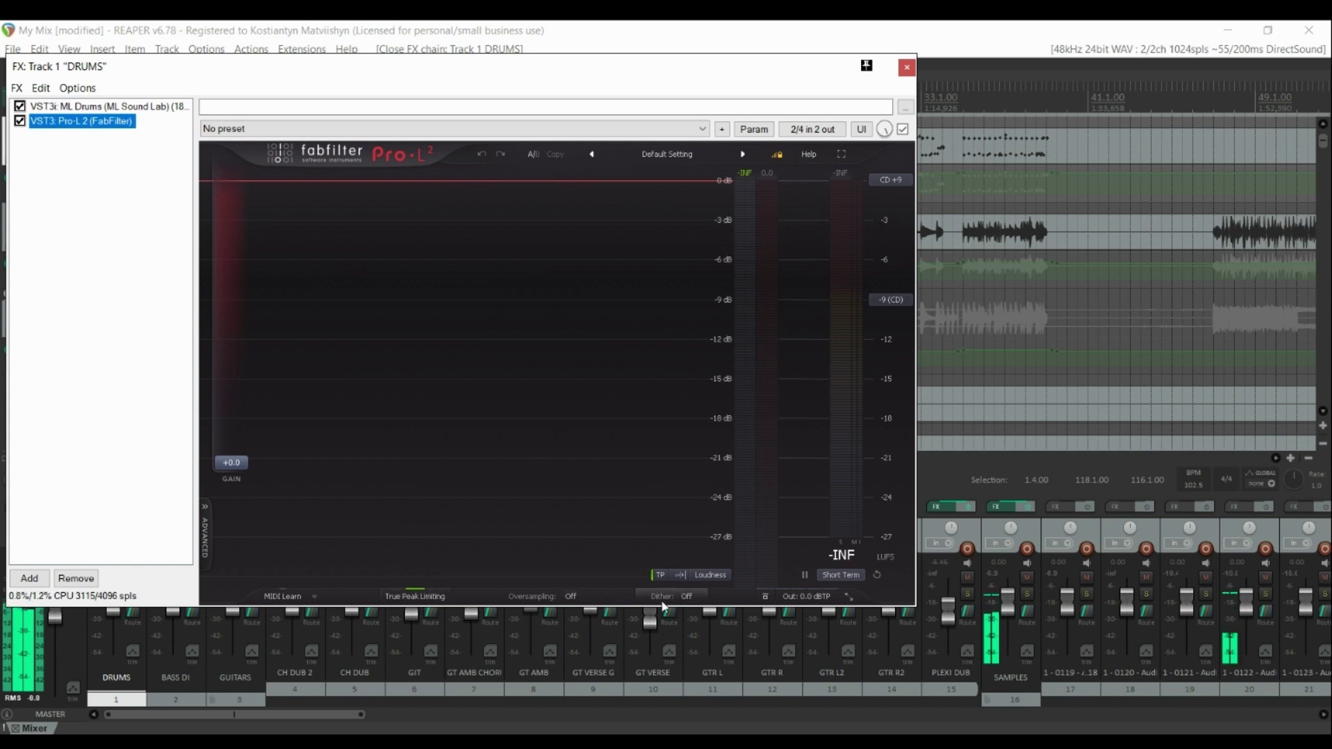
pyautogui.click(906, 66)
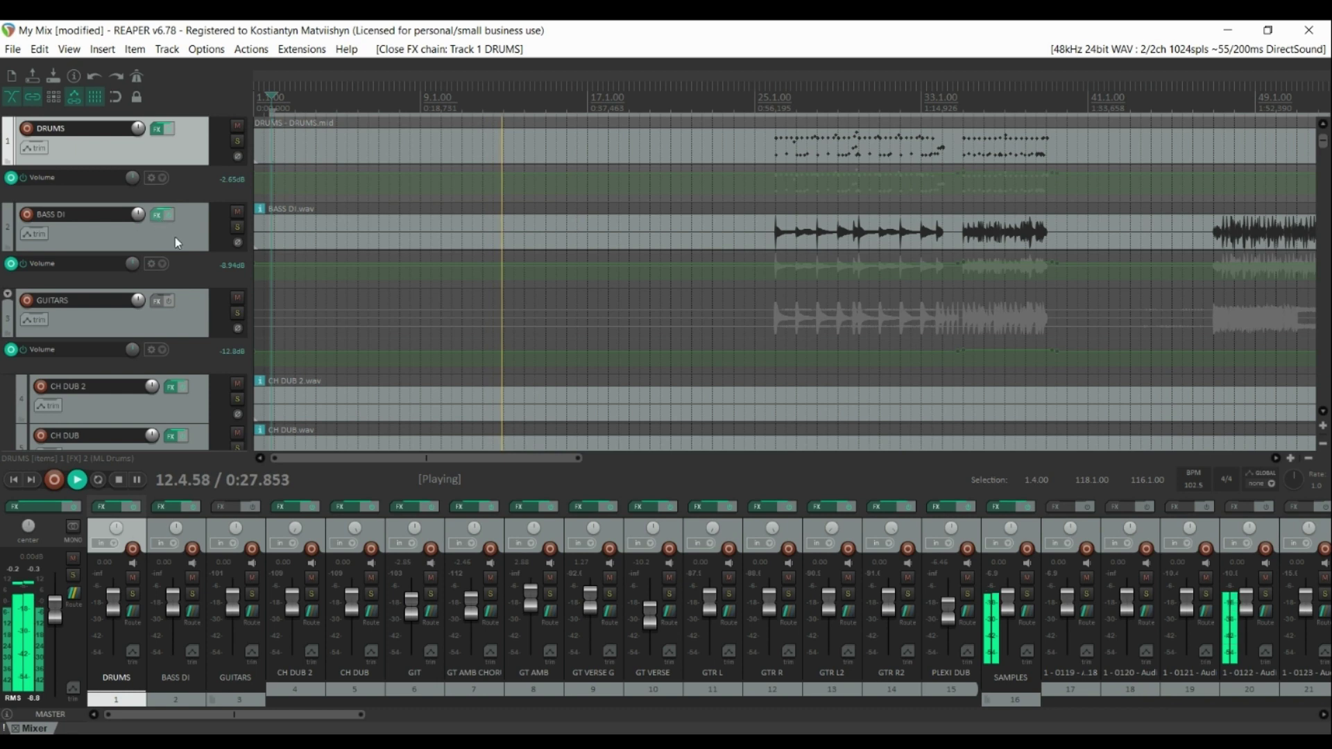
# Open Helix Native on the BASS DI track and review its host input and Deluxe Comp settings.
pyautogui.click(159, 216)
pyautogui.click(308, 173)
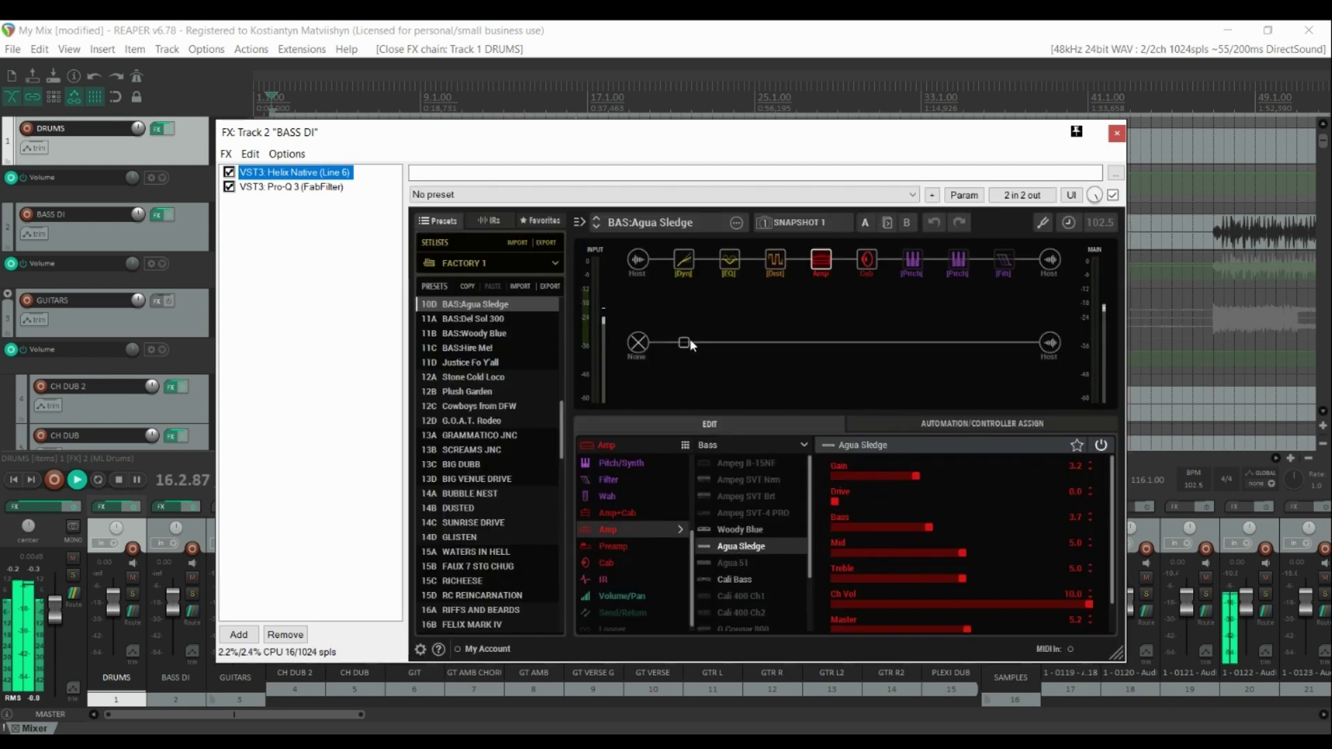
pyautogui.click(639, 261)
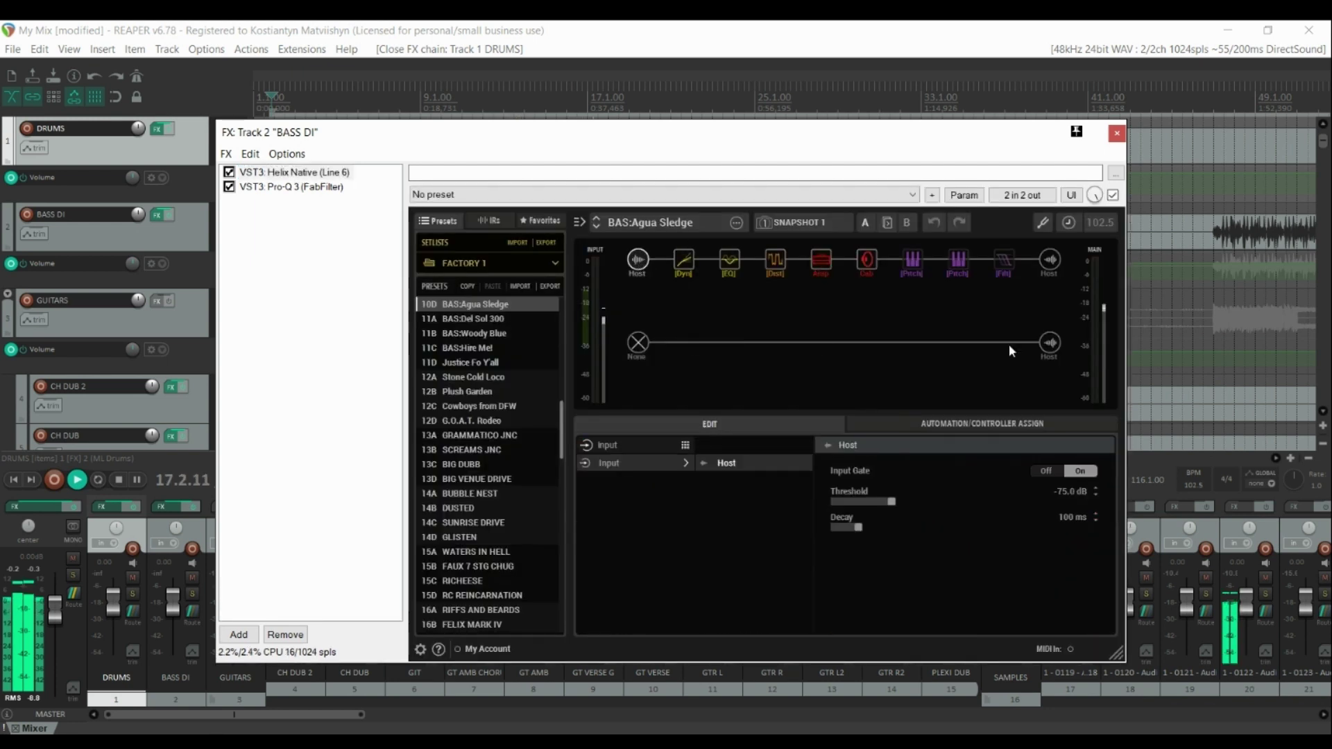
pyautogui.click(689, 265)
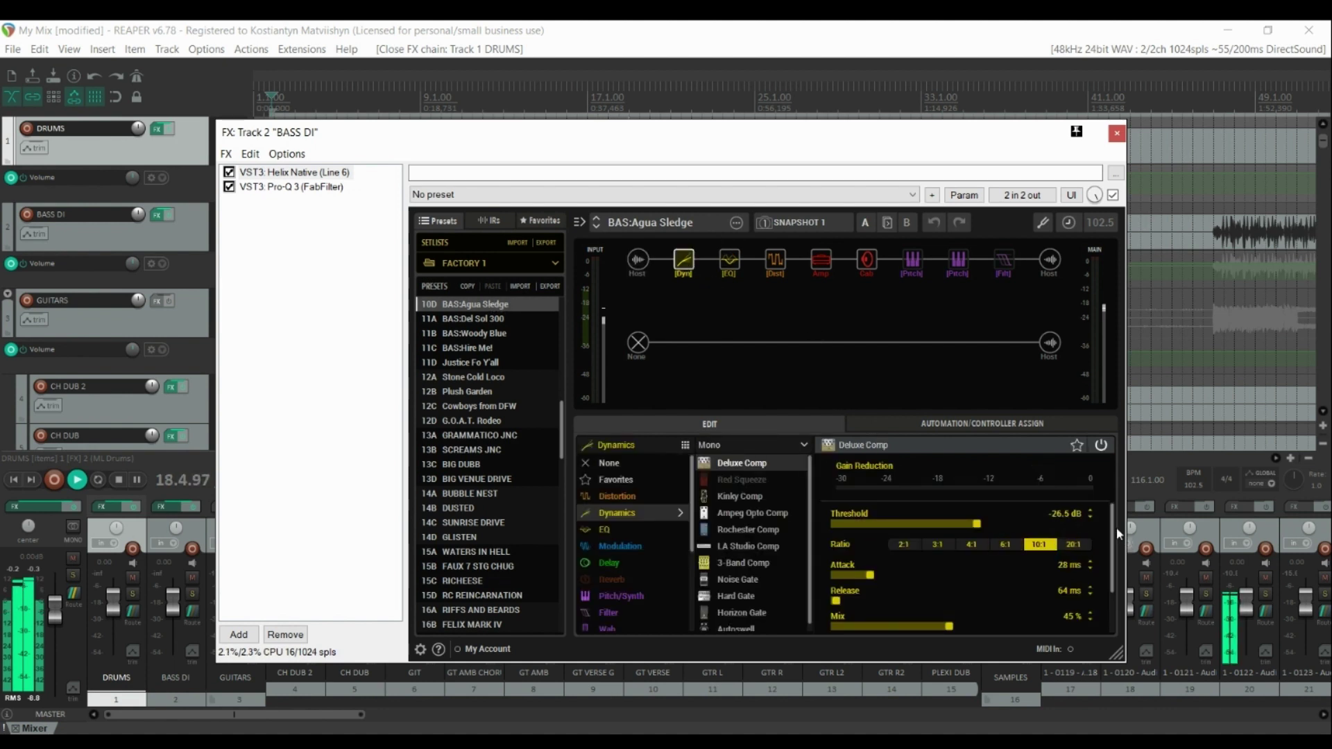
pyautogui.moveTo(1113, 530)
pyautogui.mouseDown()
pyautogui.moveTo(1112, 569)
pyautogui.moveTo(1113, 538)
pyautogui.mouseUp()
# Review all parameters of the Parametric EQ block in the bass preset.
pyautogui.doubleClick(730, 267)
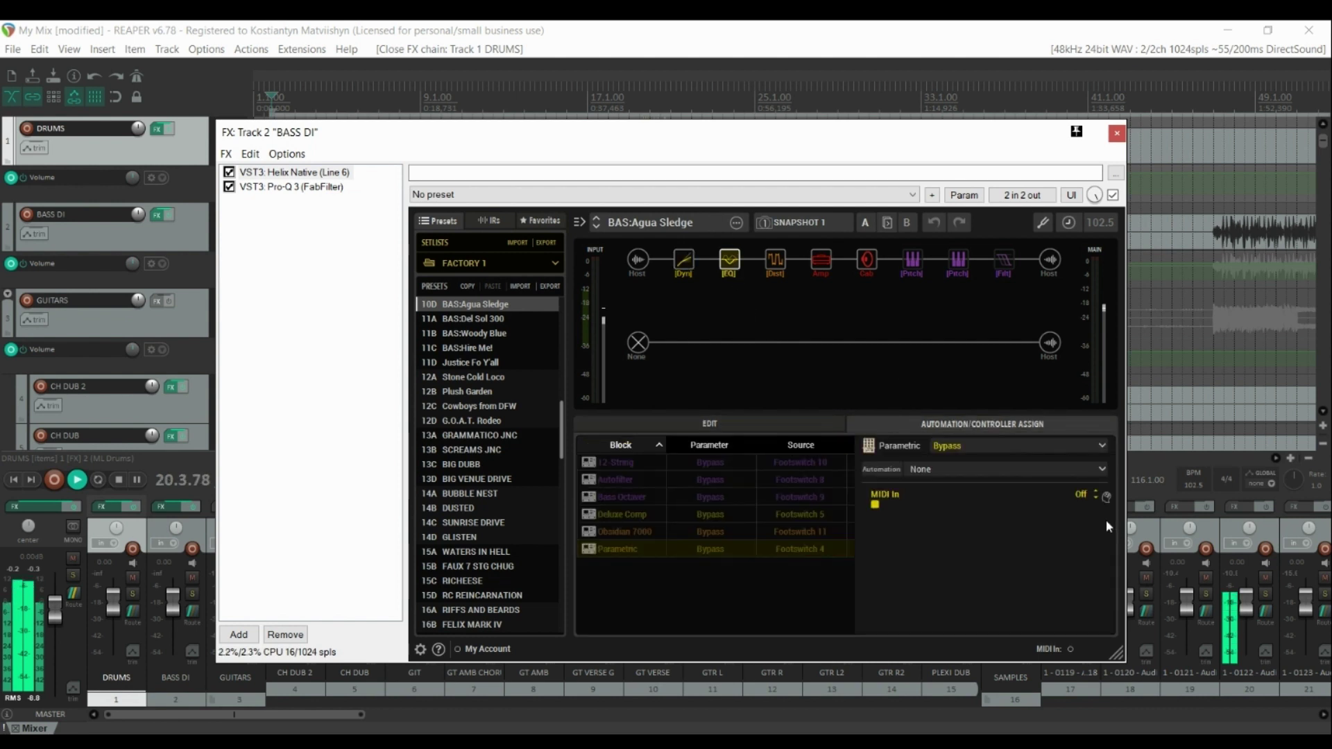
pyautogui.click(772, 426)
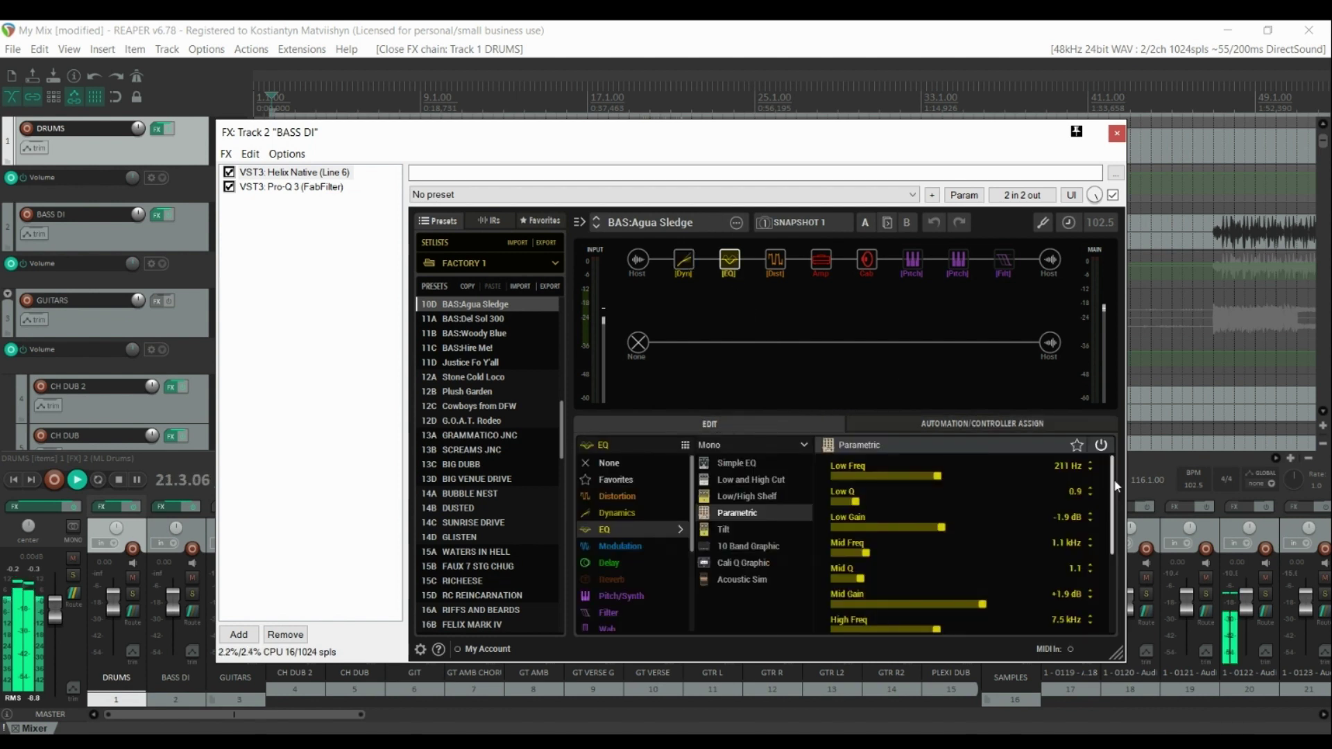
pyautogui.moveTo(1115, 485); pyautogui.dragTo(1129, 555)
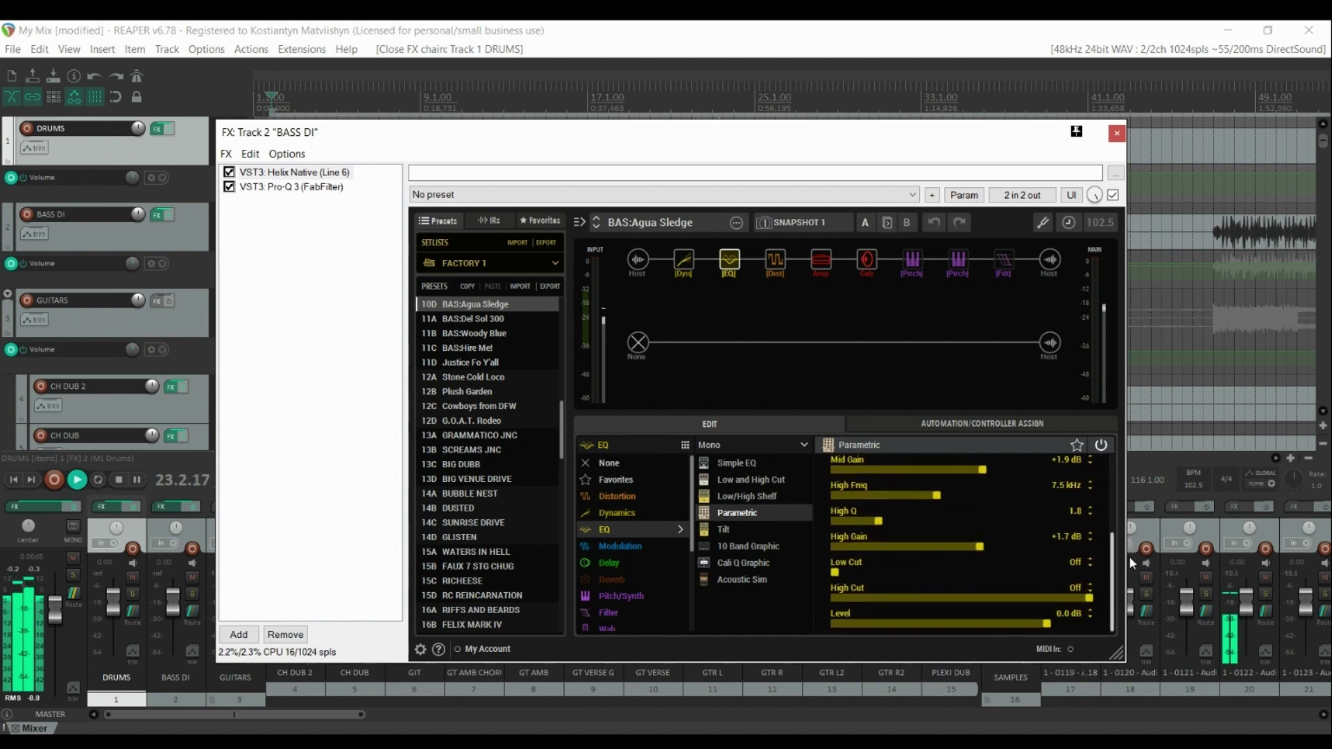
# Review all parameters of the Obsidian 7000 distortion block in the bass preset.
pyautogui.click(778, 269)
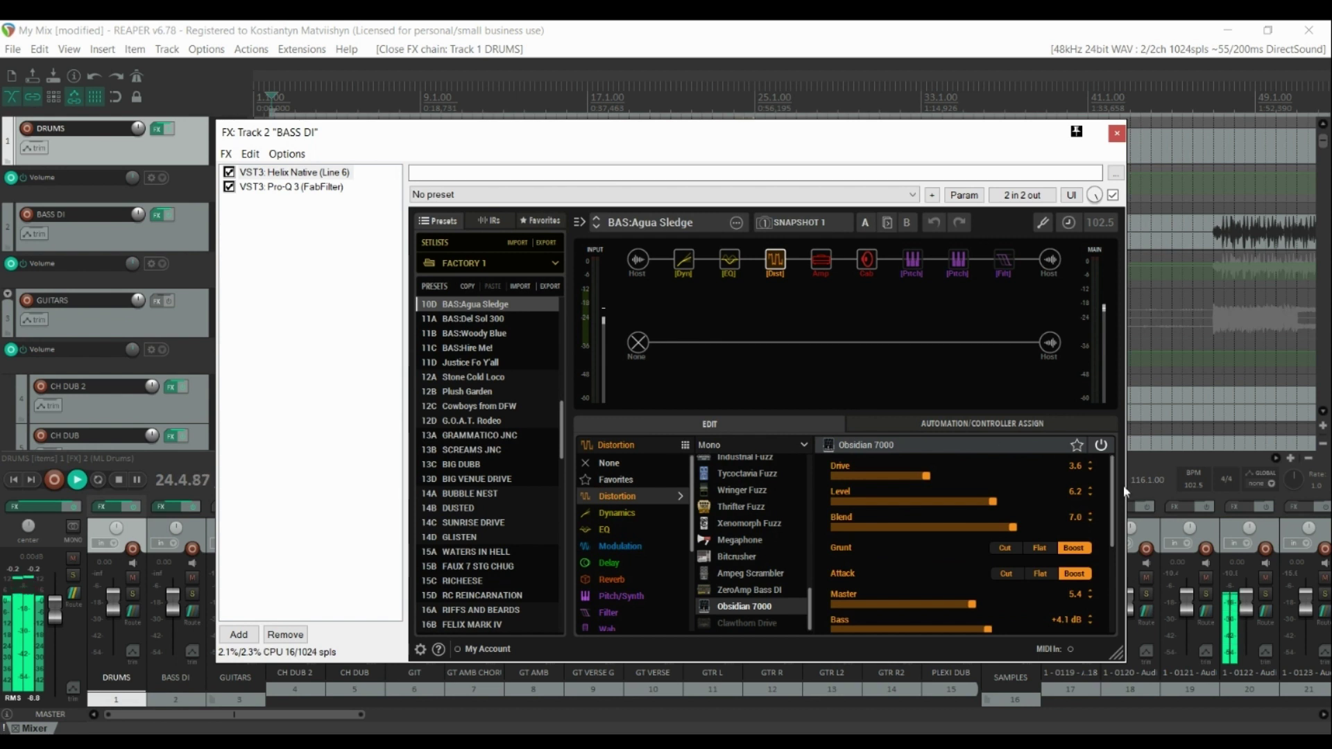
pyautogui.scroll(-1, 1114, 484)
pyautogui.scroll(1, 1115, 485)
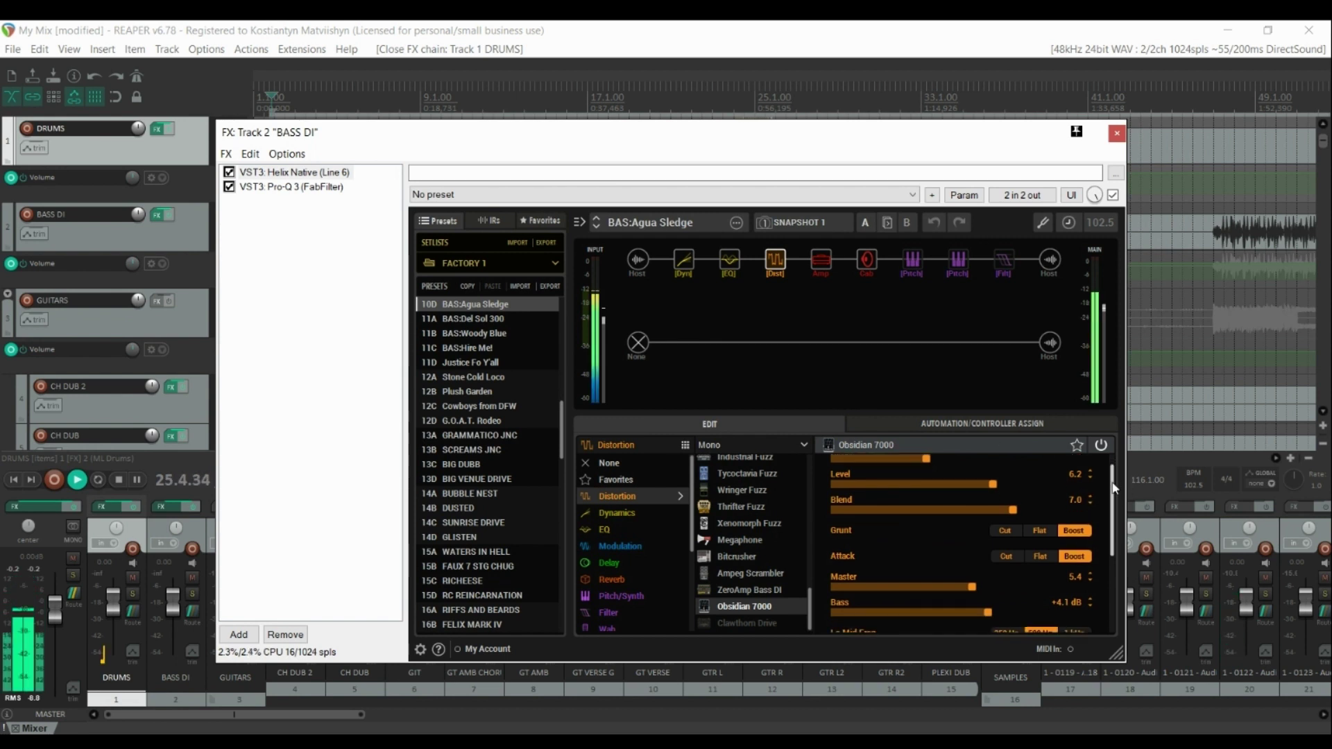
pyautogui.moveTo(1116, 478); pyautogui.dragTo(1120, 552)
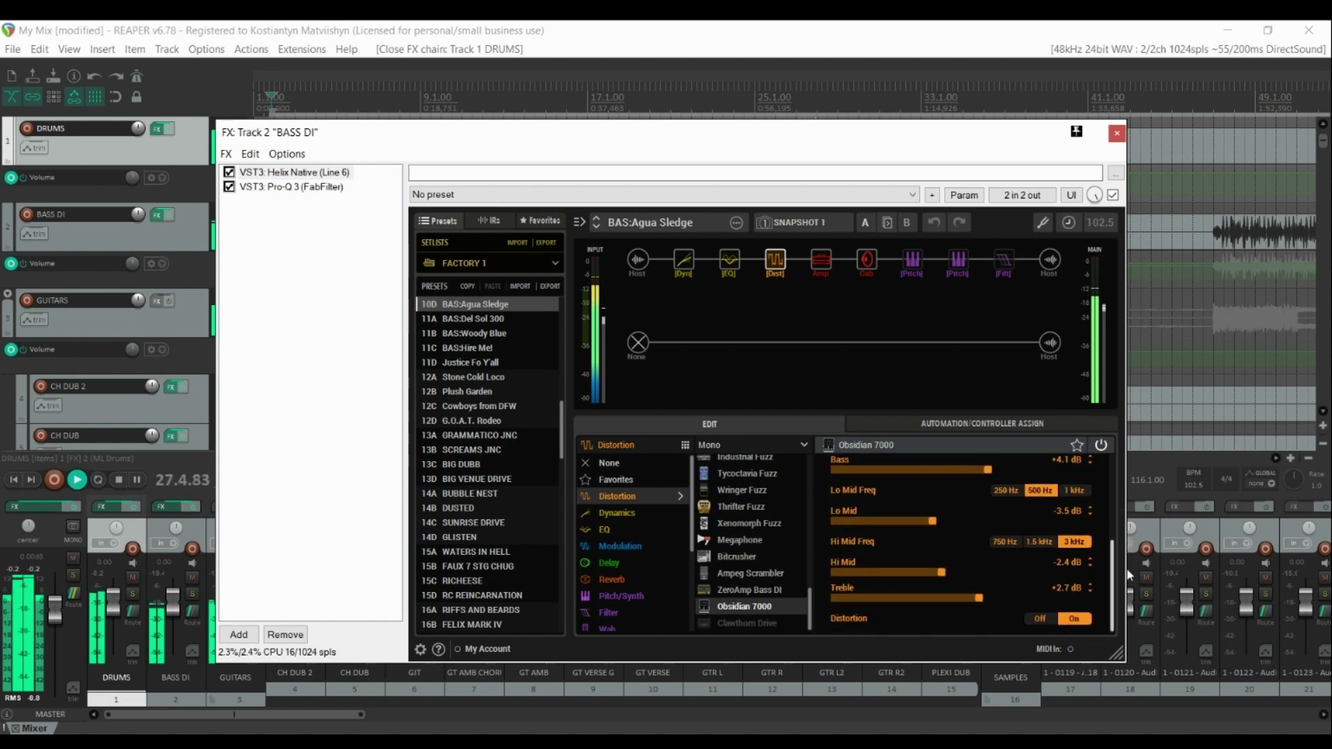
# Review the bass preset's Agua Sledge amp with models shown as pictures, and its 1x12 Epicenter cab settings.
pyautogui.click(821, 267)
pyautogui.click(685, 445)
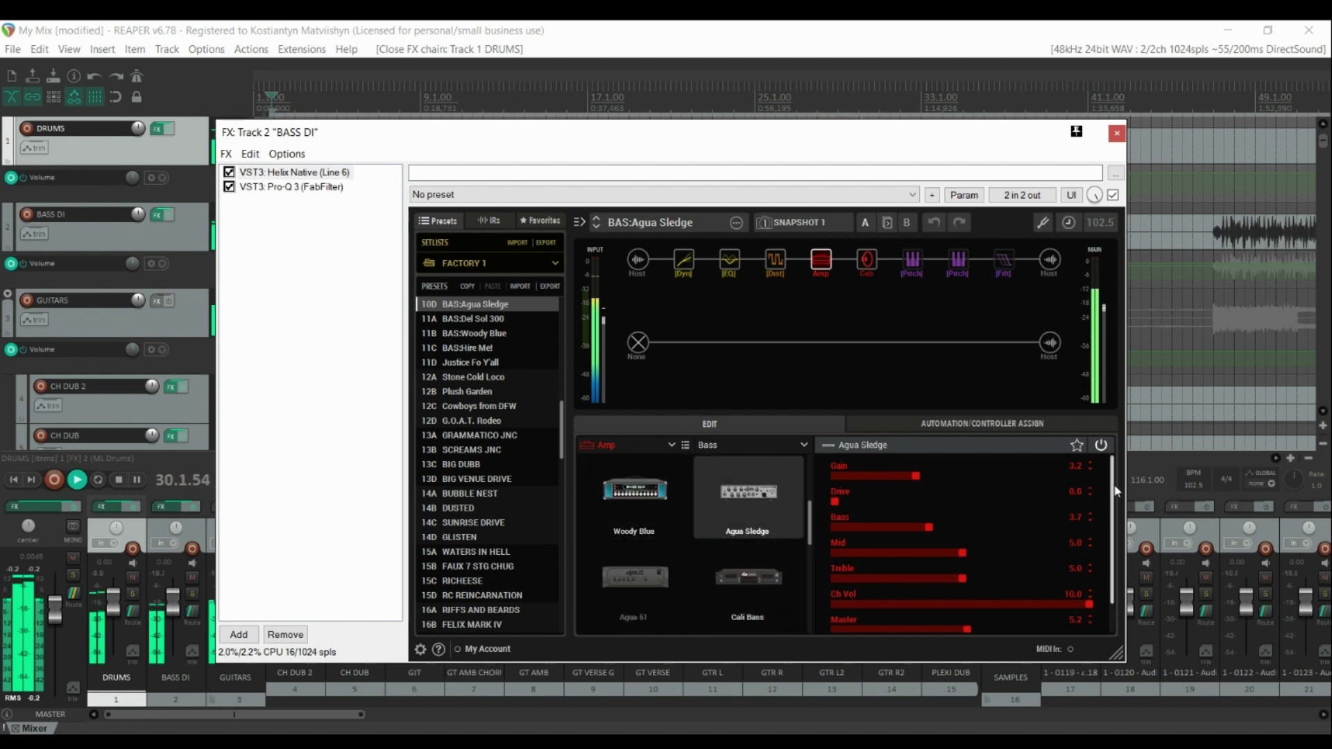
pyautogui.moveTo(1114, 493); pyautogui.dragTo(1115, 537)
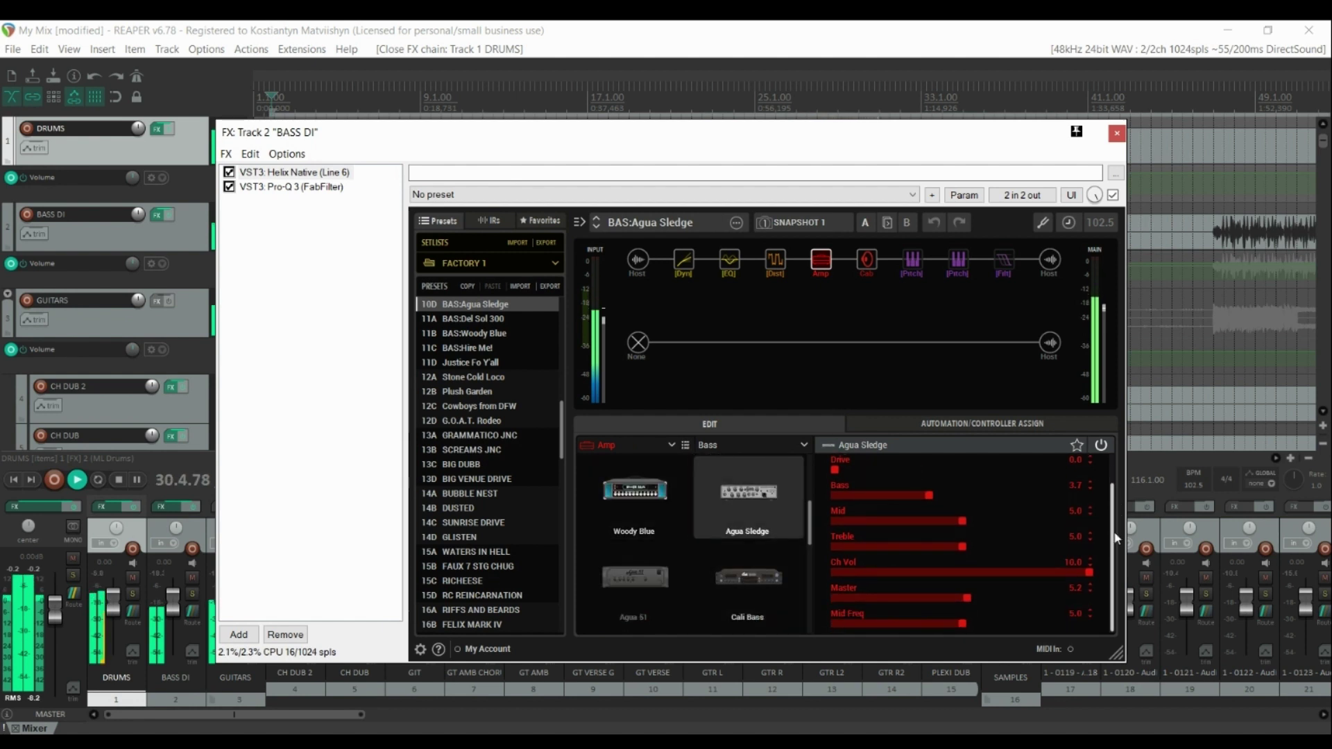
pyautogui.press('Right')
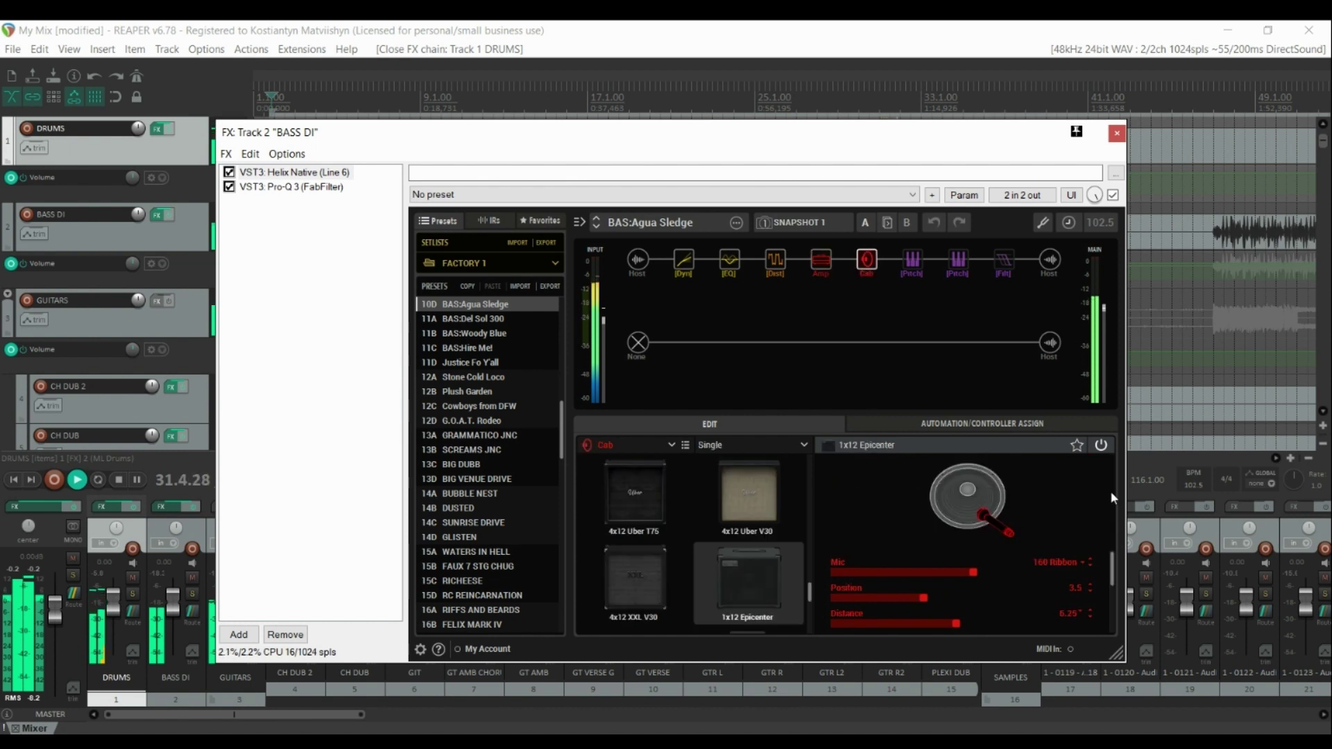
pyautogui.moveTo(1112, 569)
pyautogui.mouseDown()
pyautogui.moveTo(1123, 617)
pyautogui.moveTo(1125, 568)
pyautogui.mouseUp()
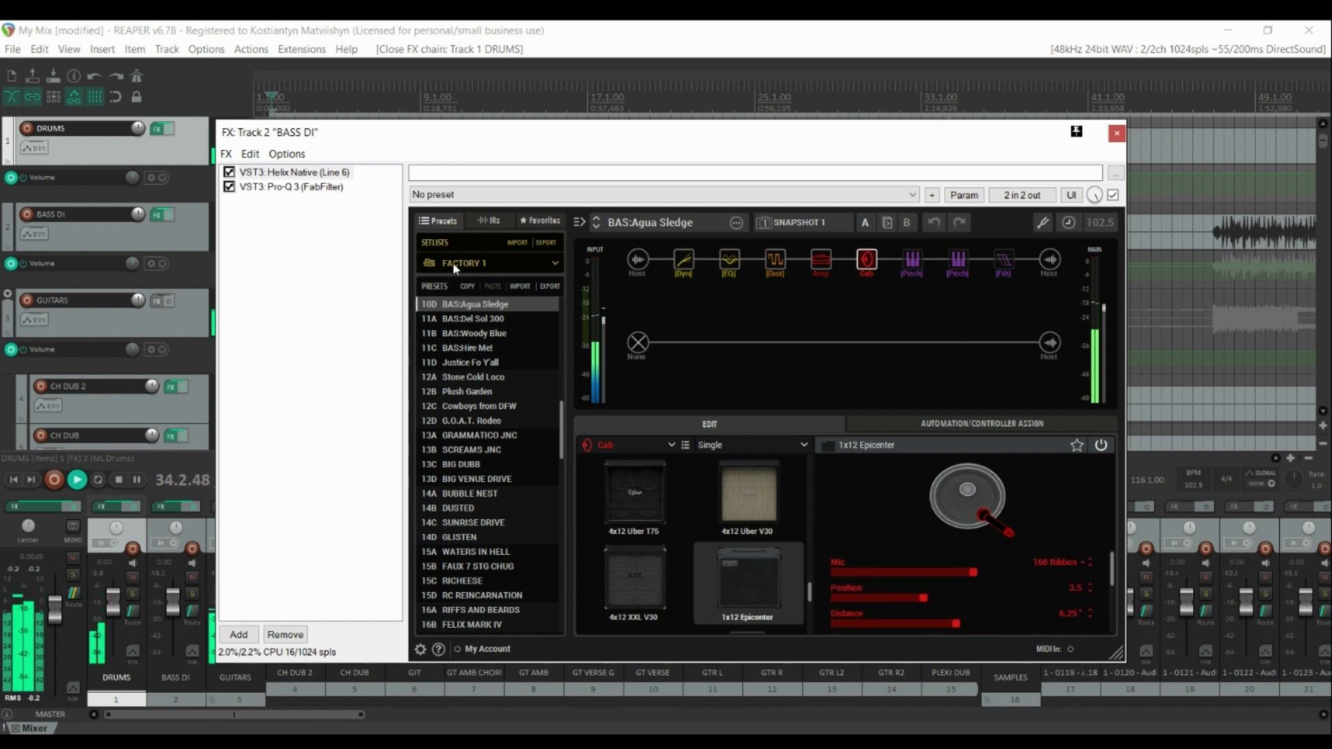
# Inspect the Pro-Q 3 equalizer bands on the BASS DI track and close its effects chain.
pyautogui.click(299, 188)
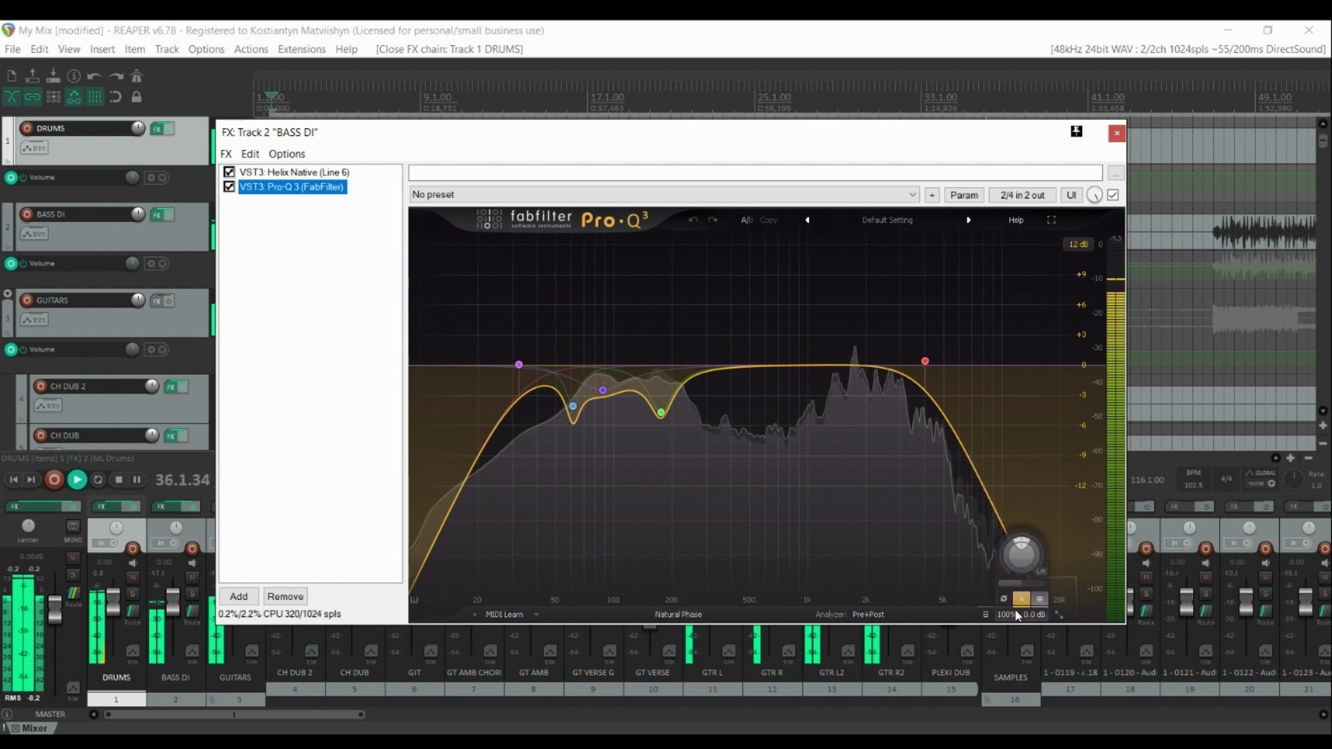
pyautogui.moveTo(521, 362)
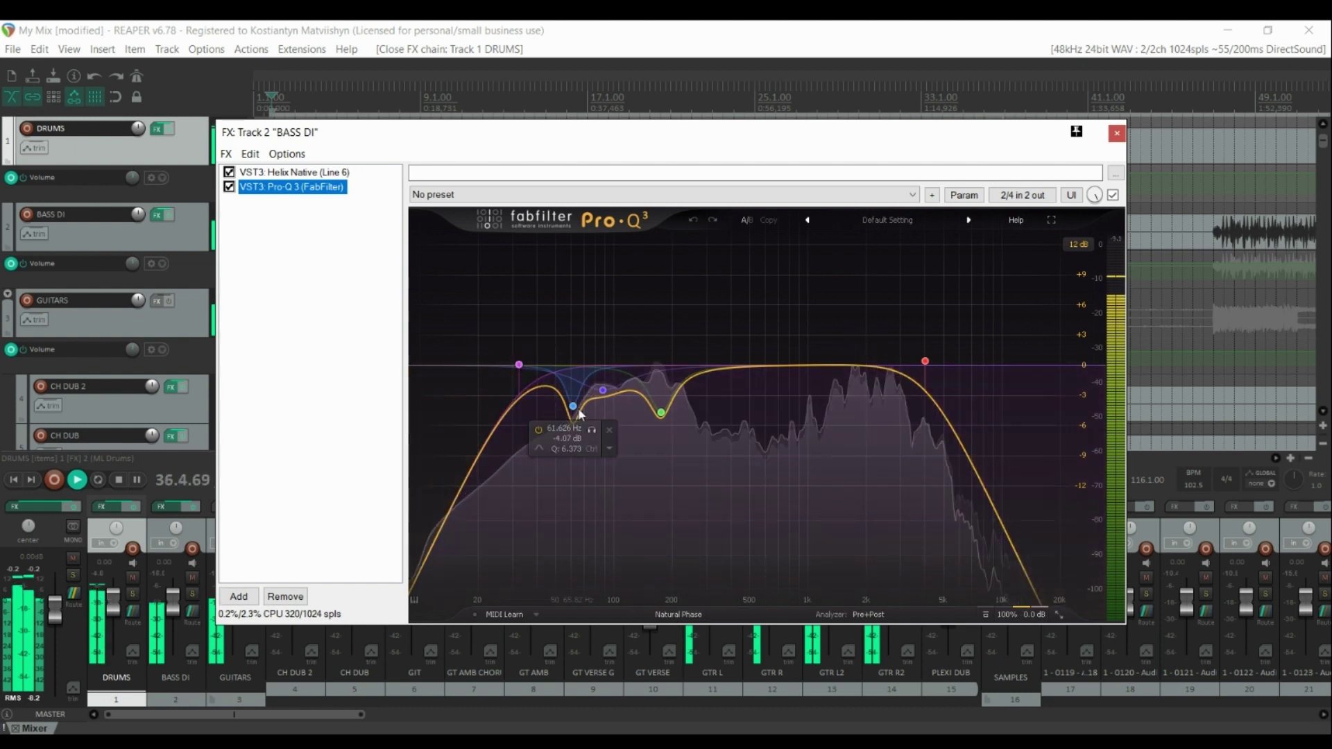
pyautogui.moveTo(660, 414)
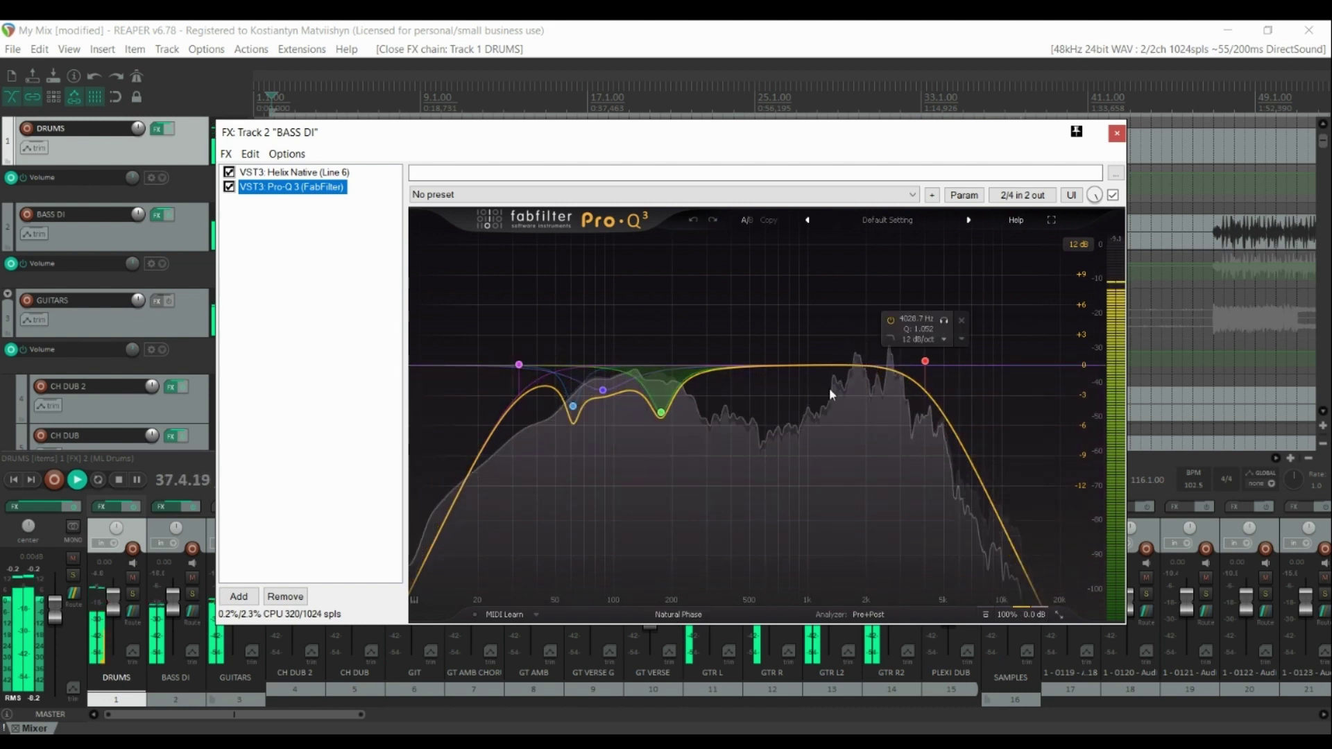
pyautogui.click(1116, 132)
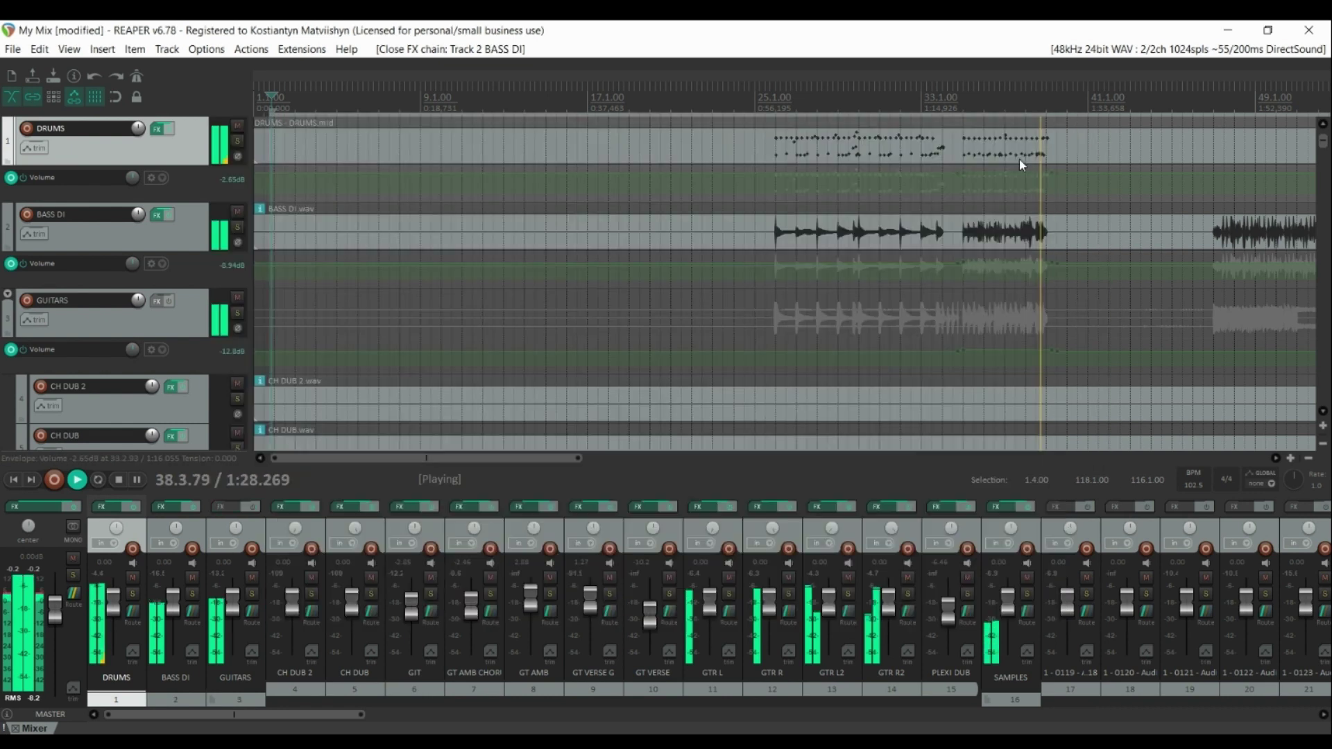
# Open Helix Native on the CH DUB 2 track and review the input, Horizon Drive and first EQ blocks.
pyautogui.scroll(-3, 168, 243)
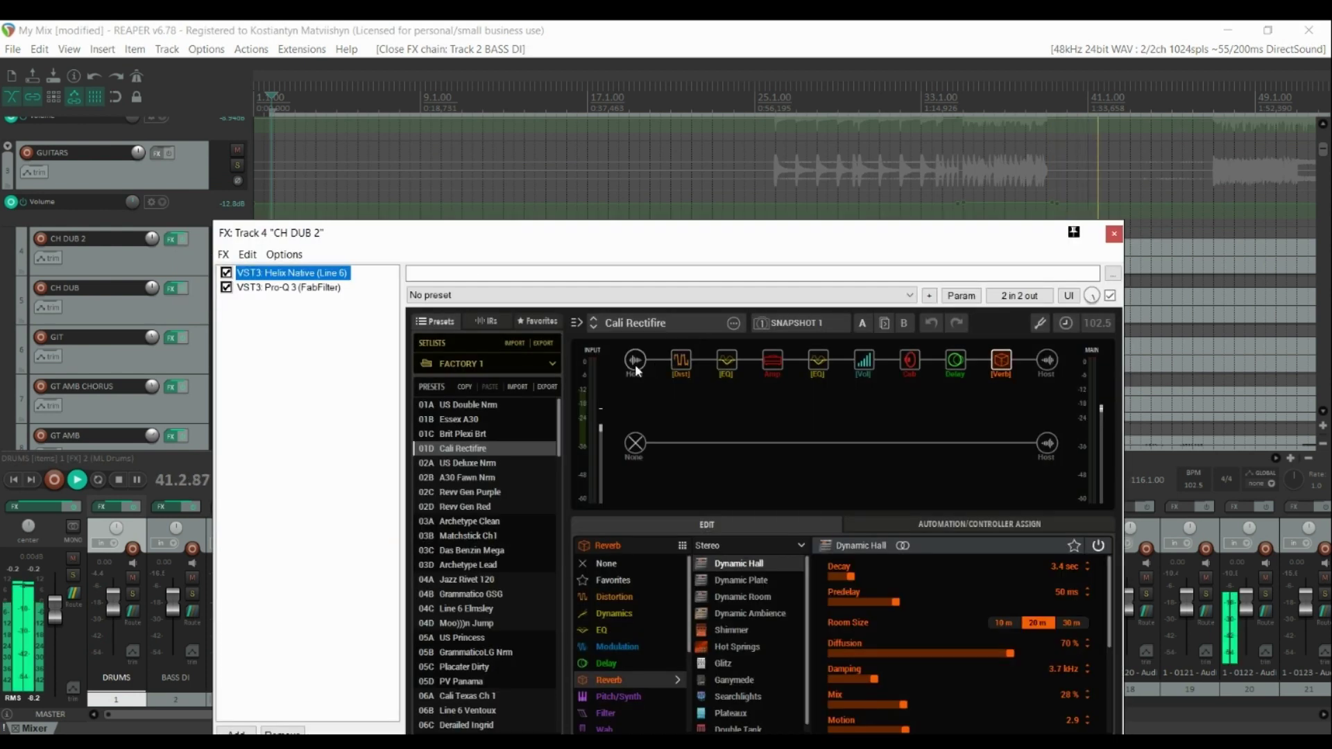
pyautogui.click(634, 361)
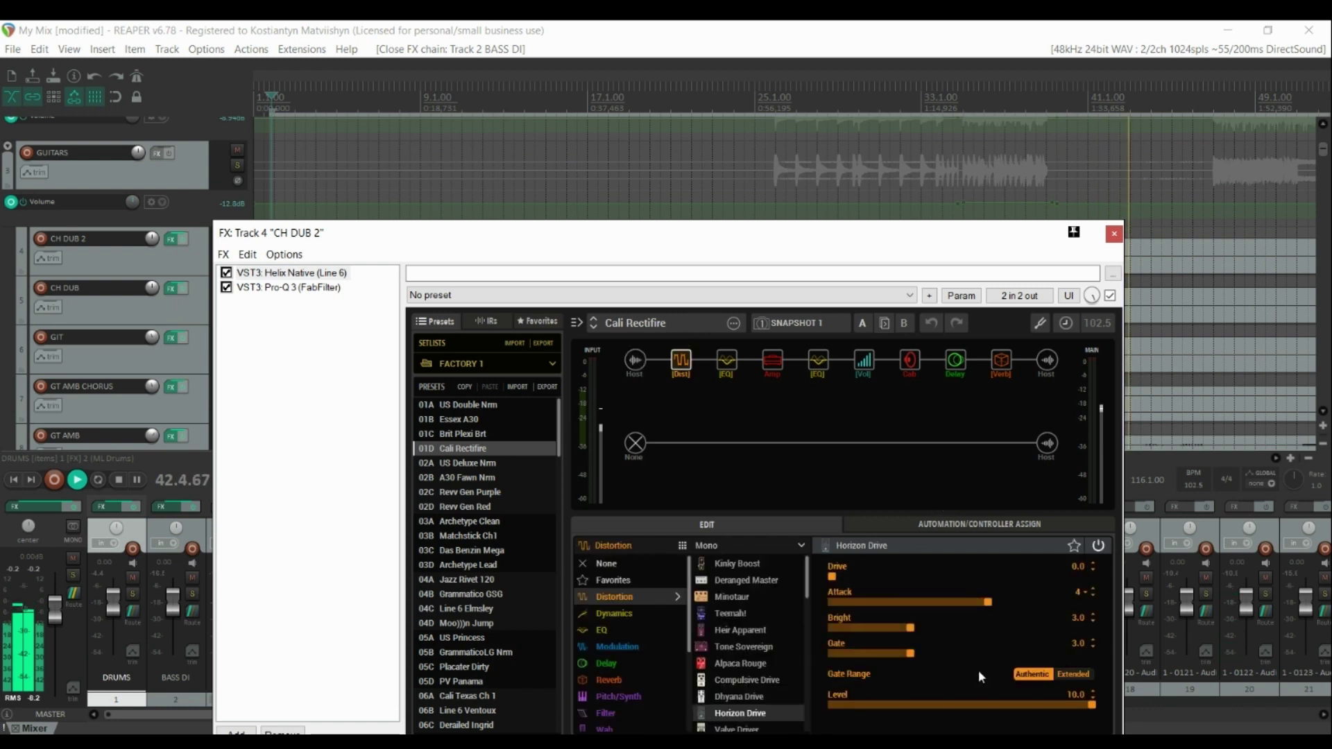
pyautogui.click(724, 360)
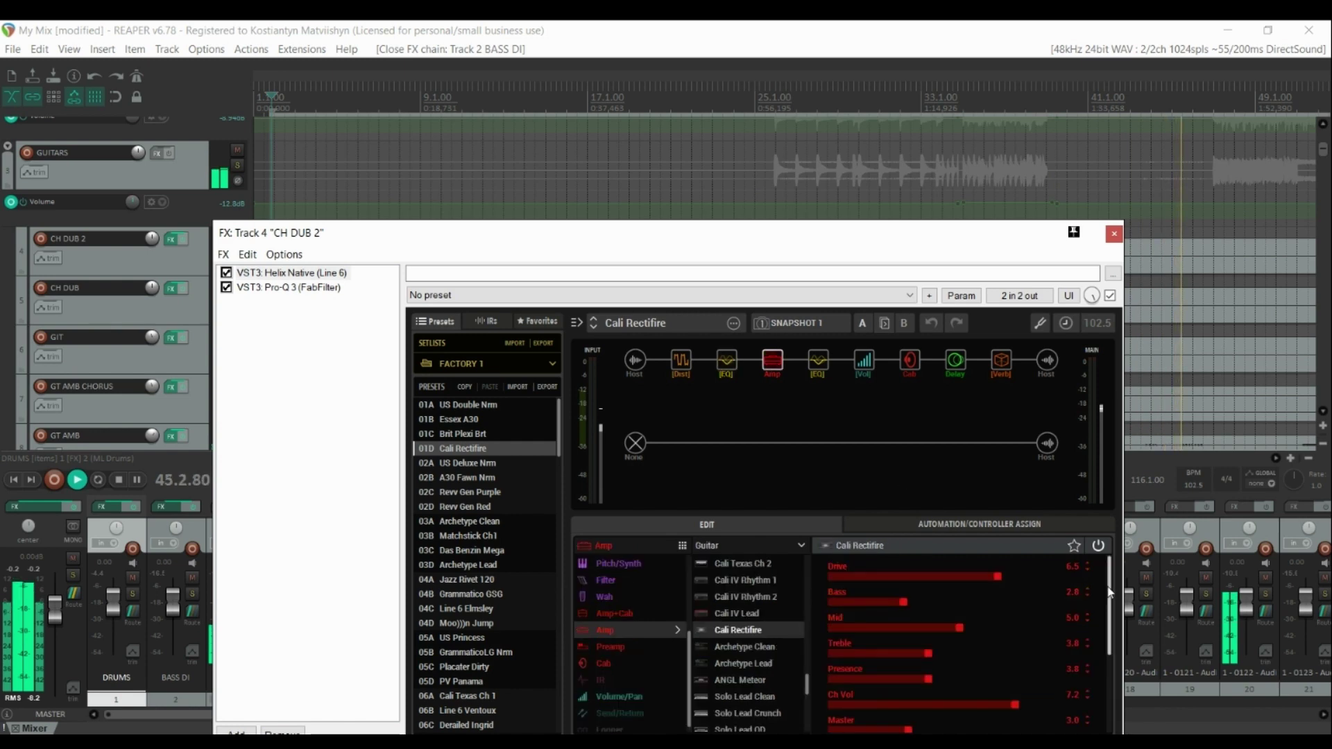
# Review all Cali Rectifire amp parameters on CH DUB 2, moving the effects window up to fit on screen.
pyautogui.moveTo(1110, 585); pyautogui.dragTo(1112, 605)
pyautogui.scroll(-4, 1111, 611)
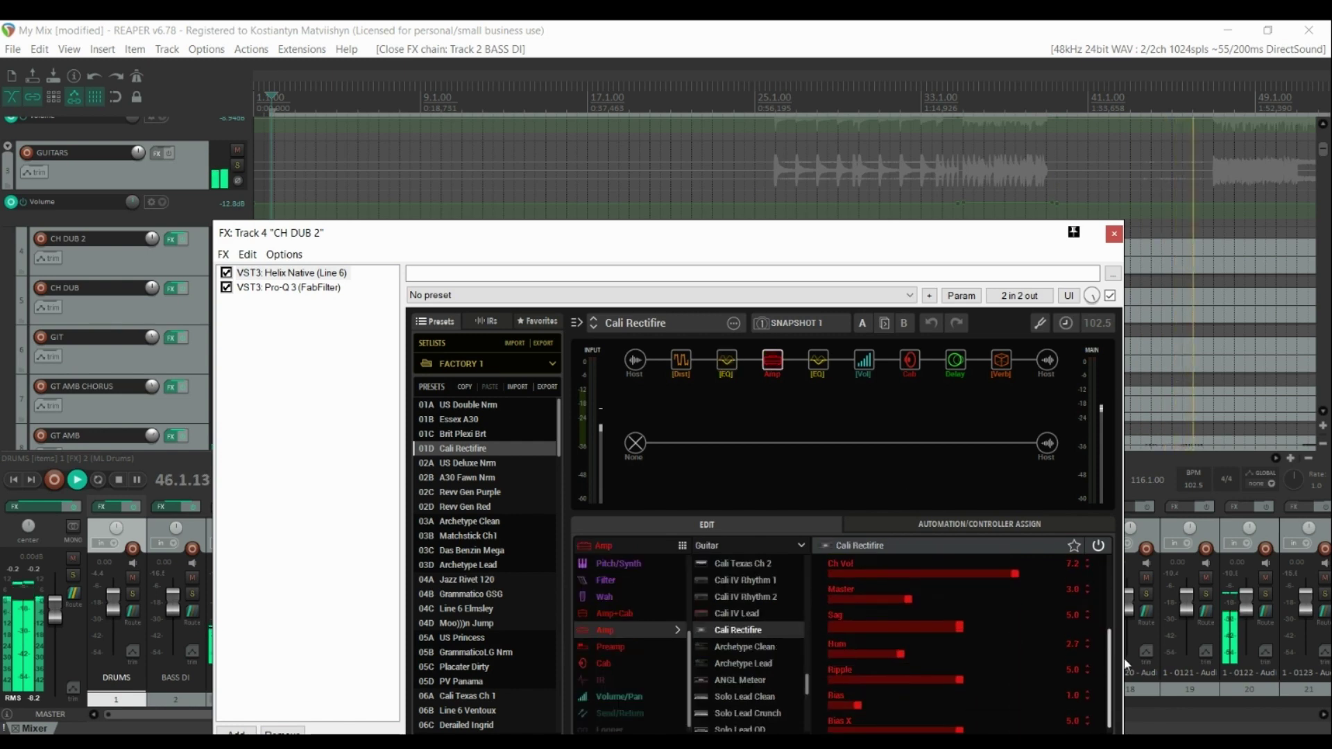
pyautogui.moveTo(745, 244); pyautogui.dragTo(724, 178)
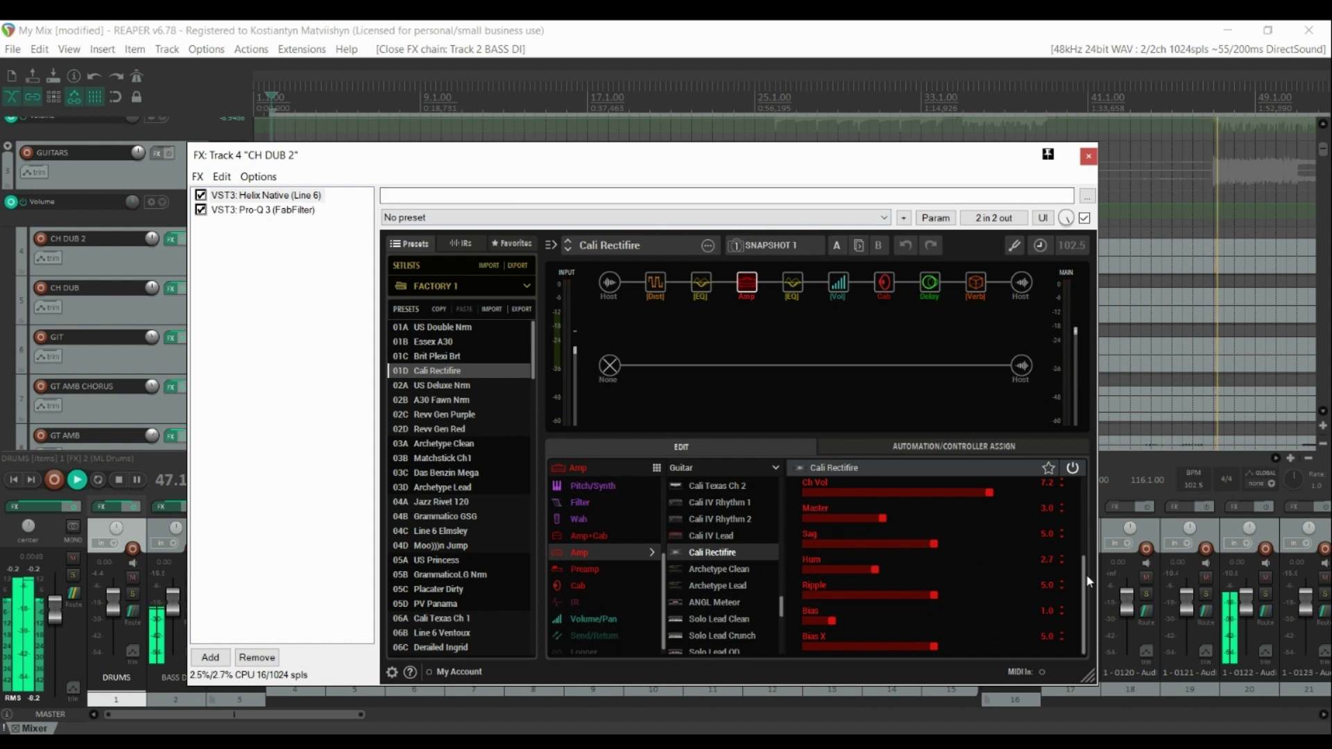
pyautogui.moveTo(1084, 573); pyautogui.dragTo(1085, 505)
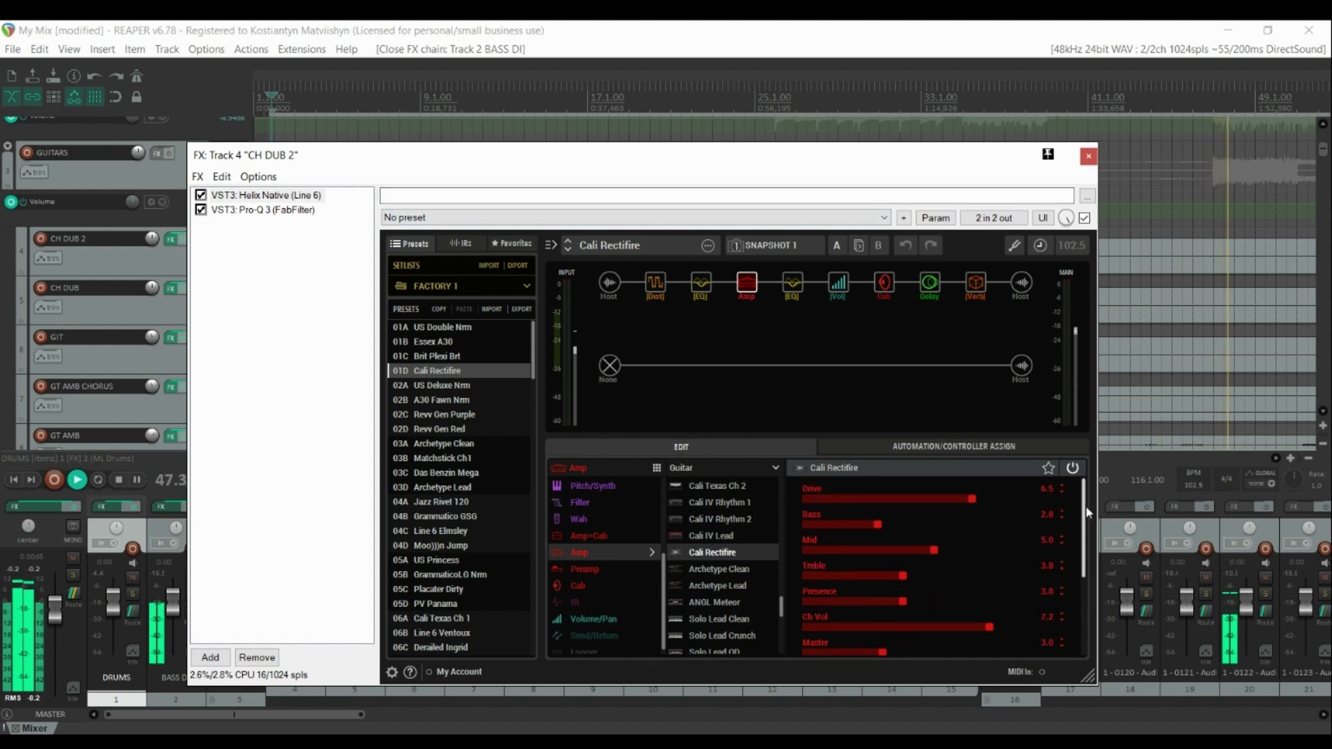
# Review the Parametric EQ after the amp and both 4x12 Cali V30 cabs in the CH DUB 2 preset.
pyautogui.click(797, 285)
pyautogui.moveTo(1086, 531); pyautogui.dragTo(1096, 619)
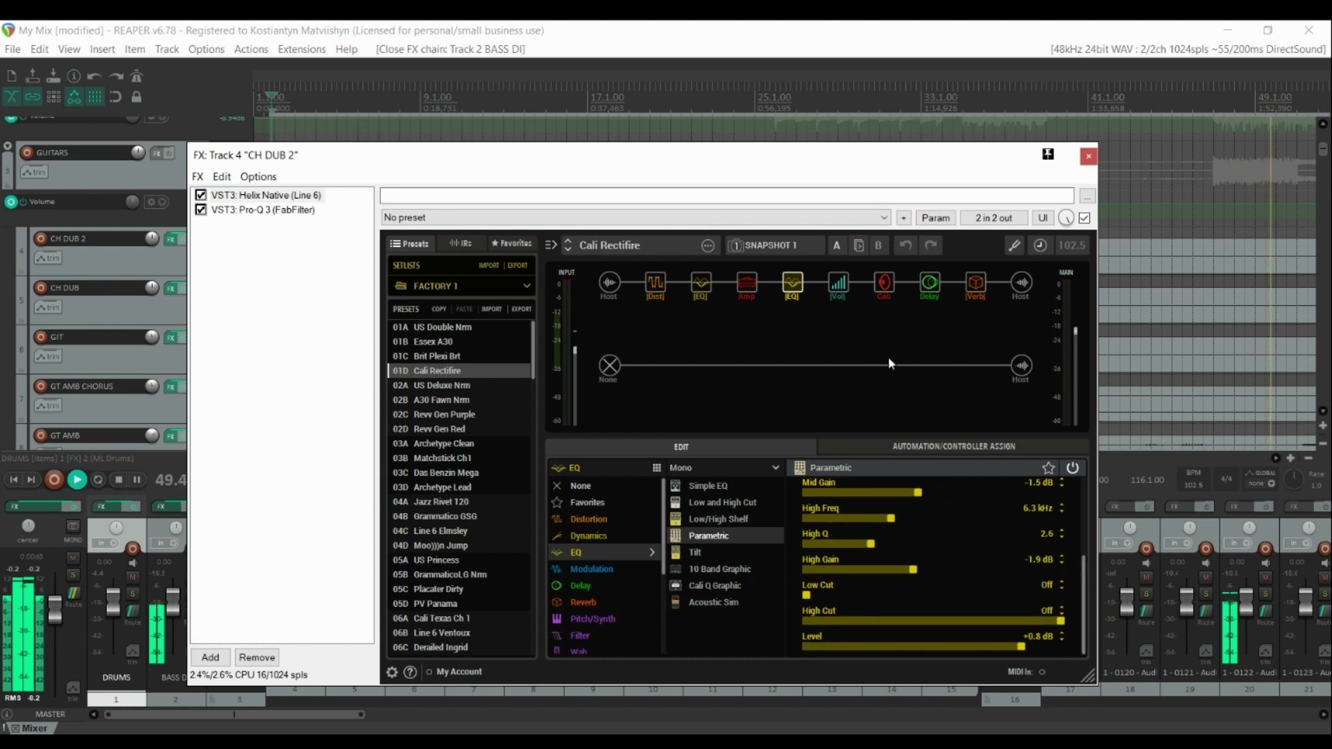
pyautogui.click(883, 282)
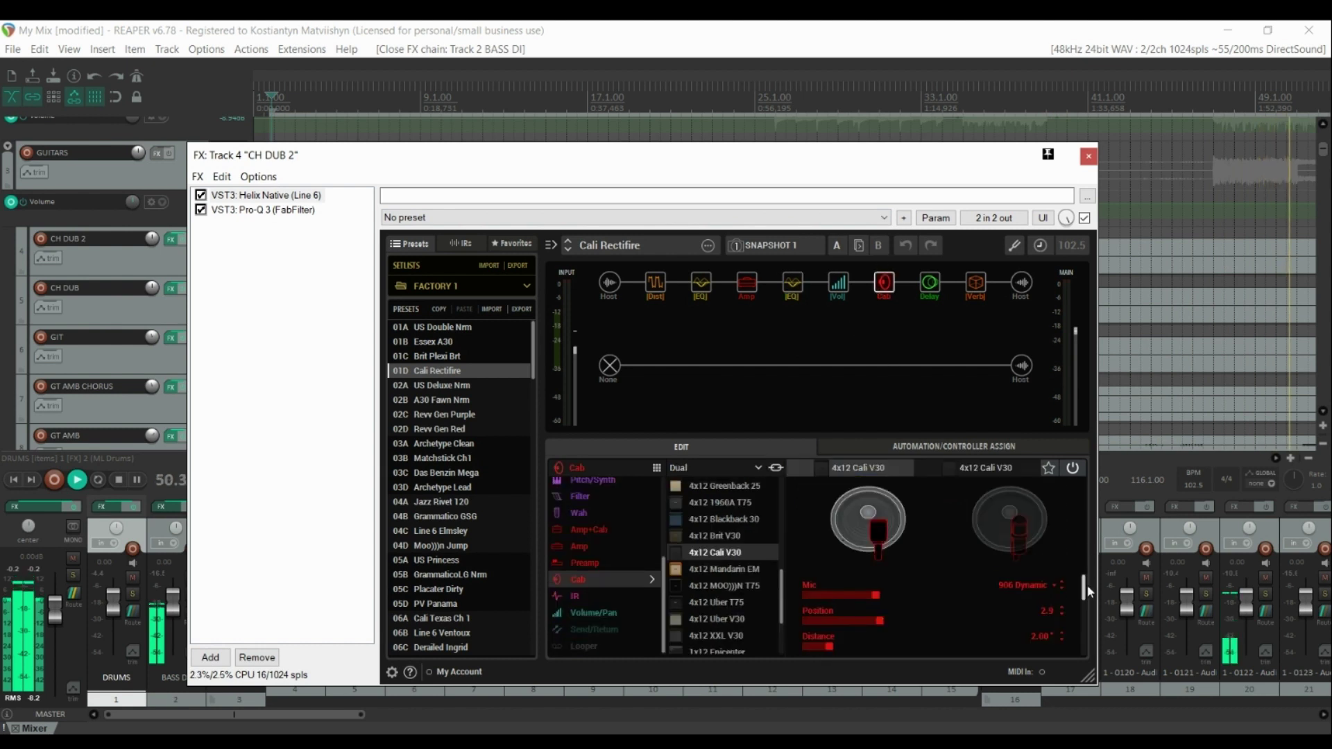
pyautogui.moveTo(1085, 584); pyautogui.dragTo(1094, 655)
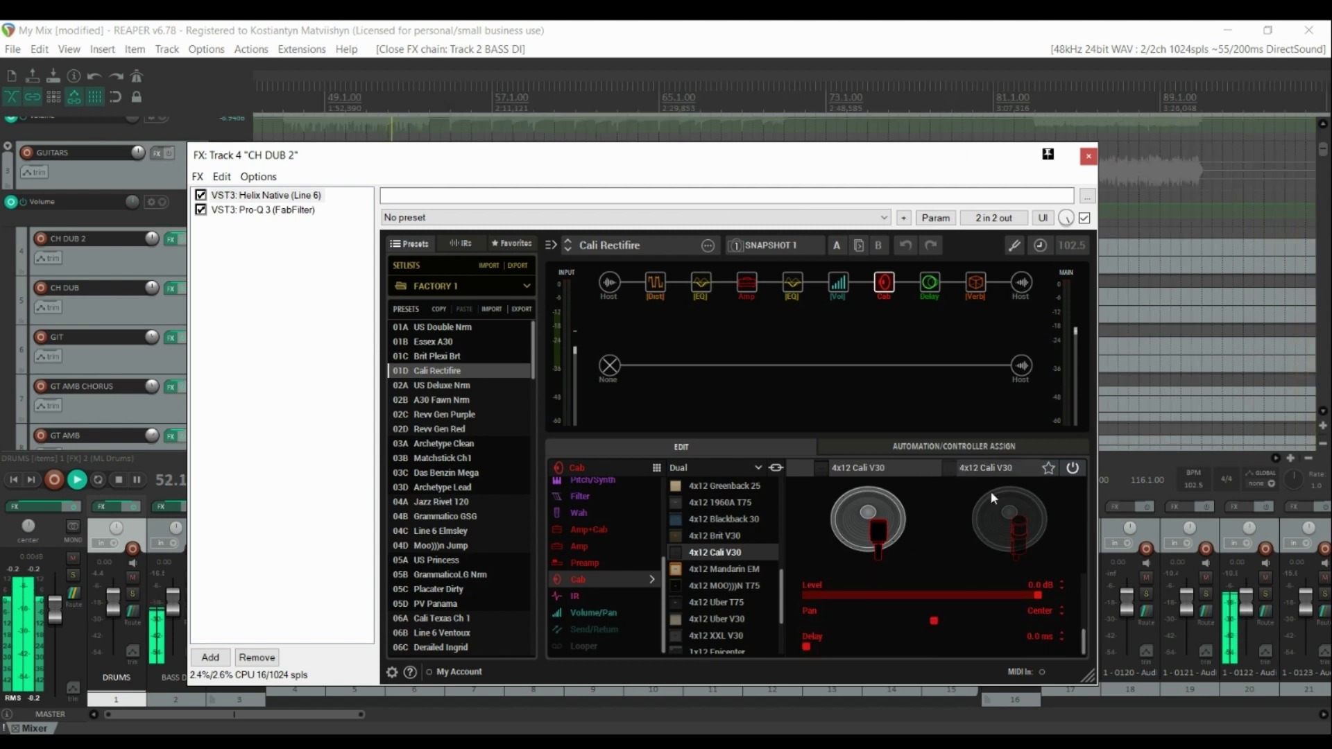
pyautogui.click(1004, 513)
pyautogui.moveTo(1085, 598); pyautogui.dragTo(1095, 653)
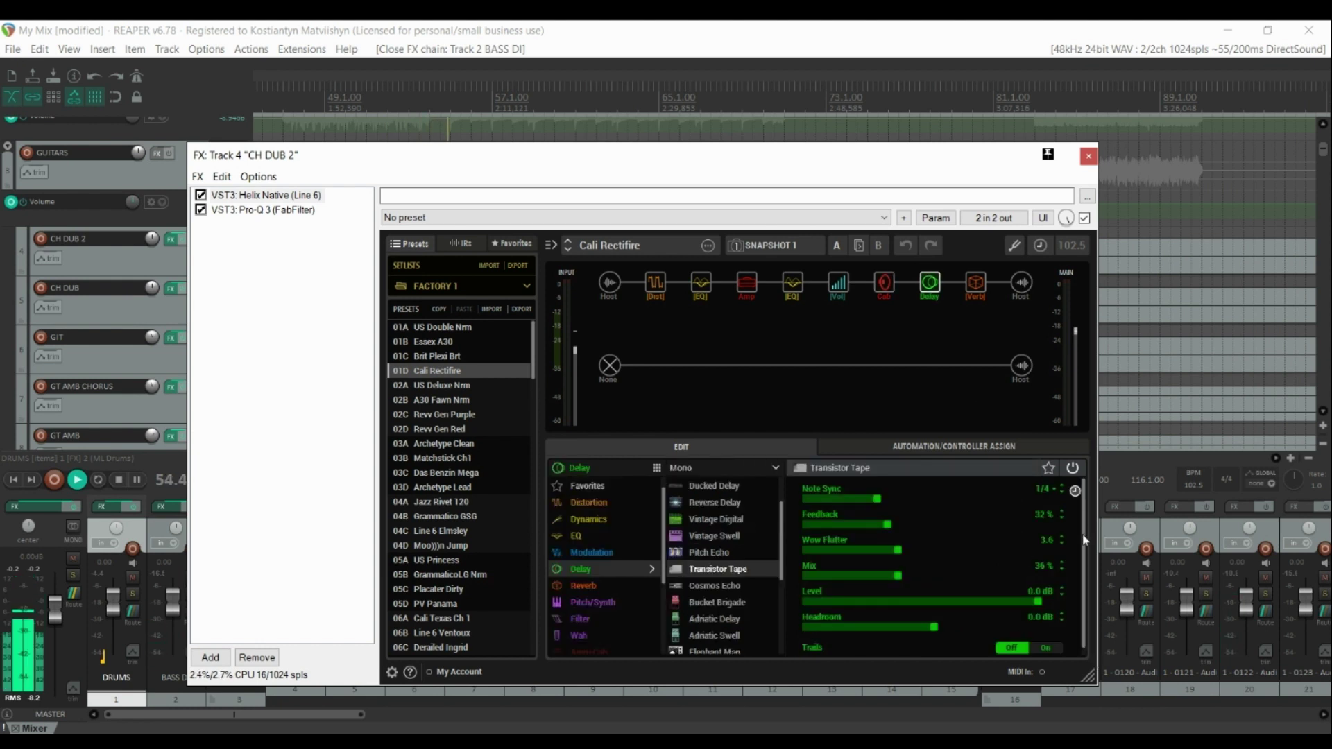
# Review the Transistor Tape delay and Dynamic Hall reverb settings in the CH DUB 2 preset.
pyautogui.scroll(-1, 1084, 540)
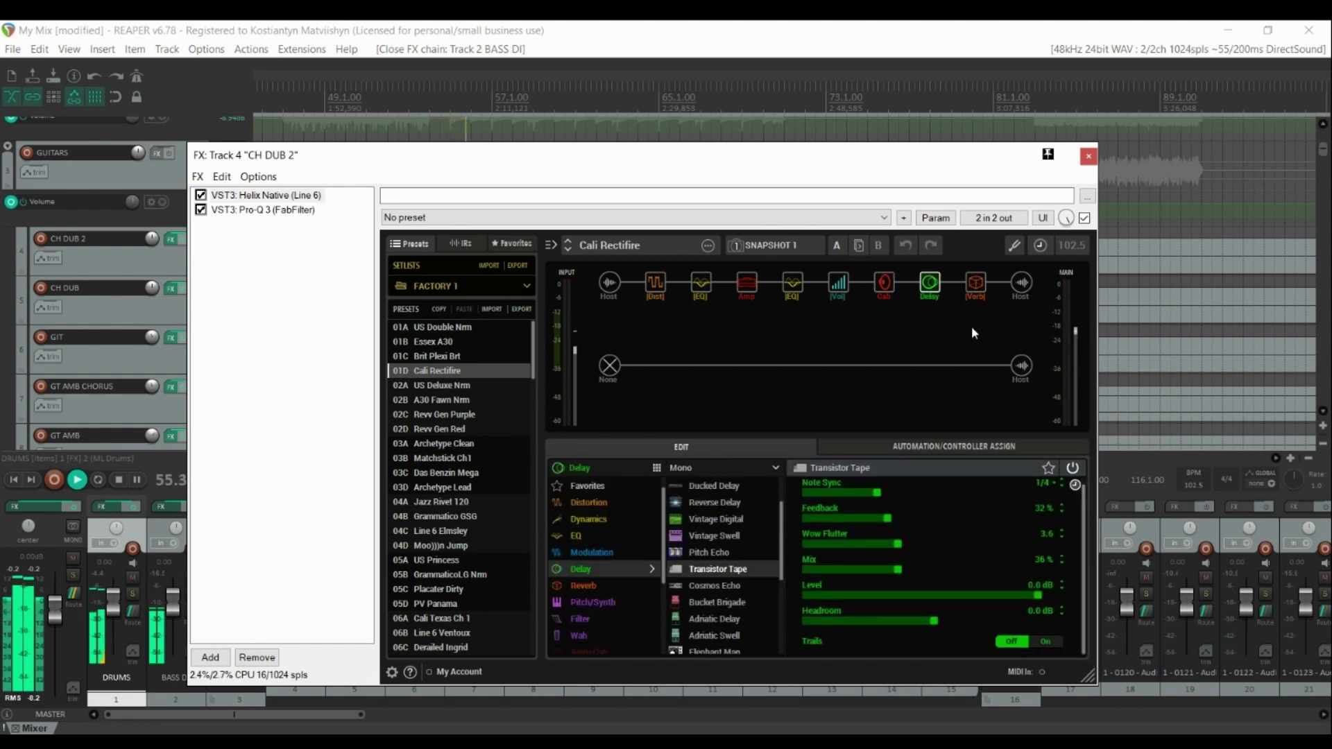
pyautogui.click(976, 285)
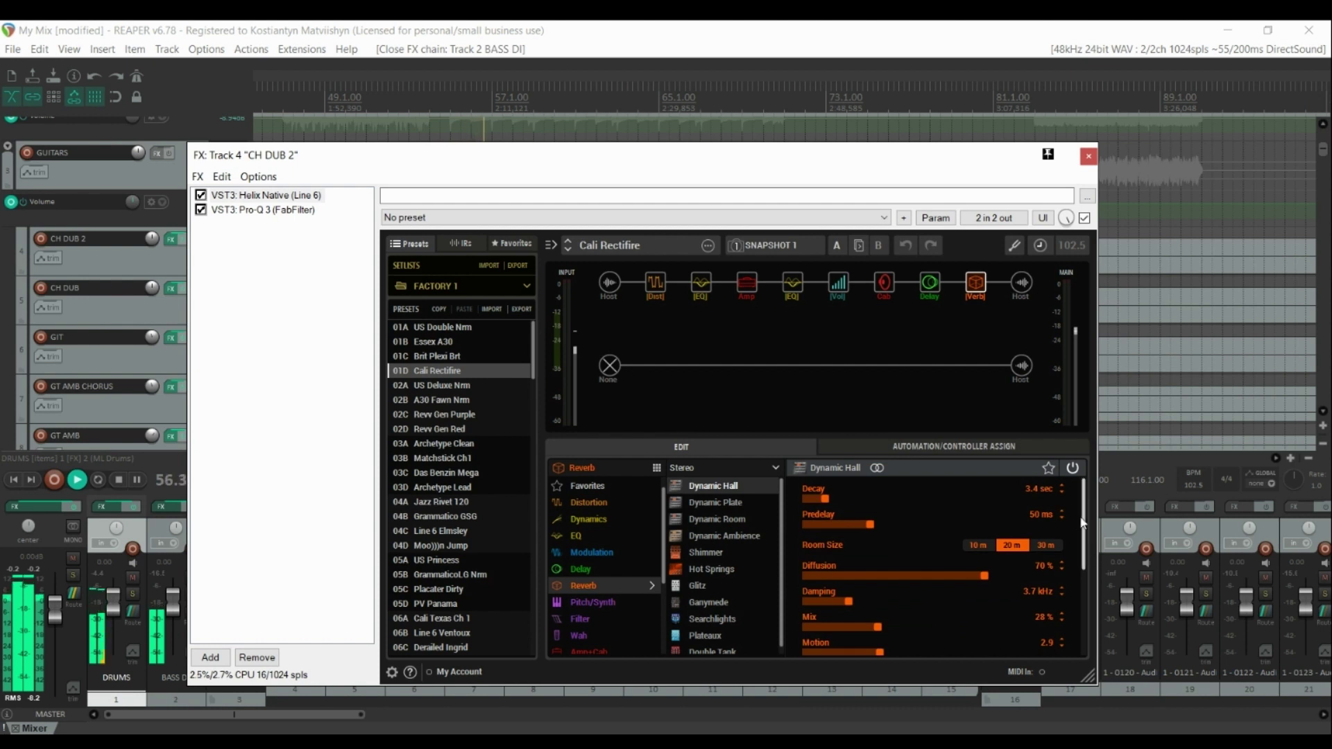
pyautogui.moveTo(1082, 523); pyautogui.dragTo(1094, 613)
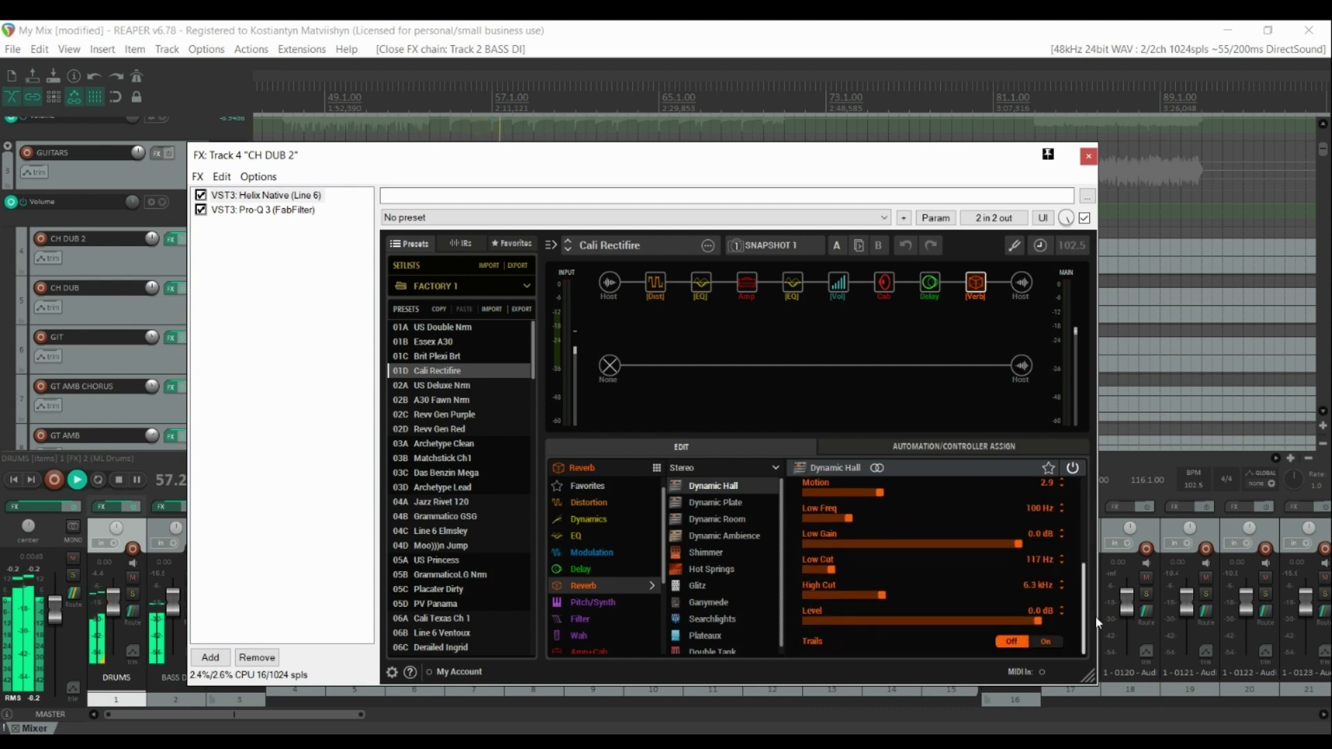
# Inspect the Pro-Q 3 equalizer bands on the CH DUB 2 track and close its effects chain.
pyautogui.click(277, 211)
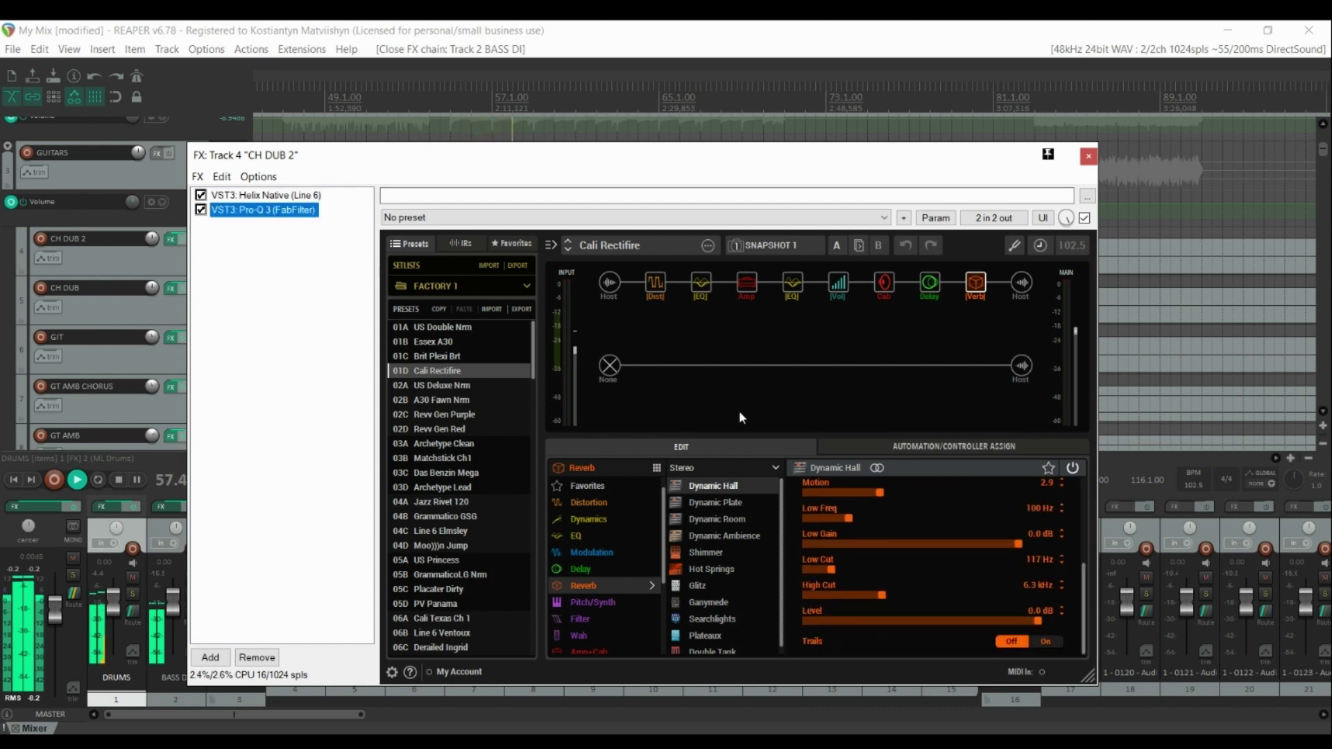
pyautogui.click(614, 401)
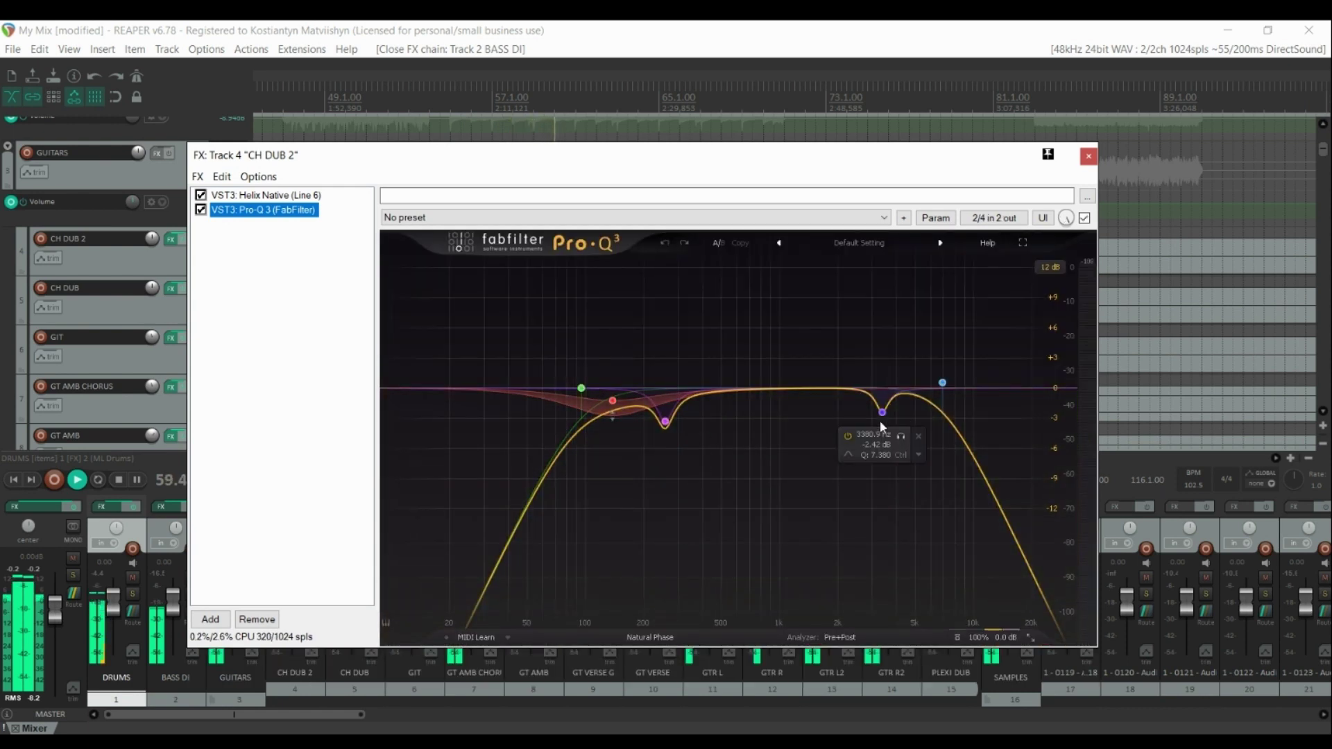
pyautogui.click(1086, 158)
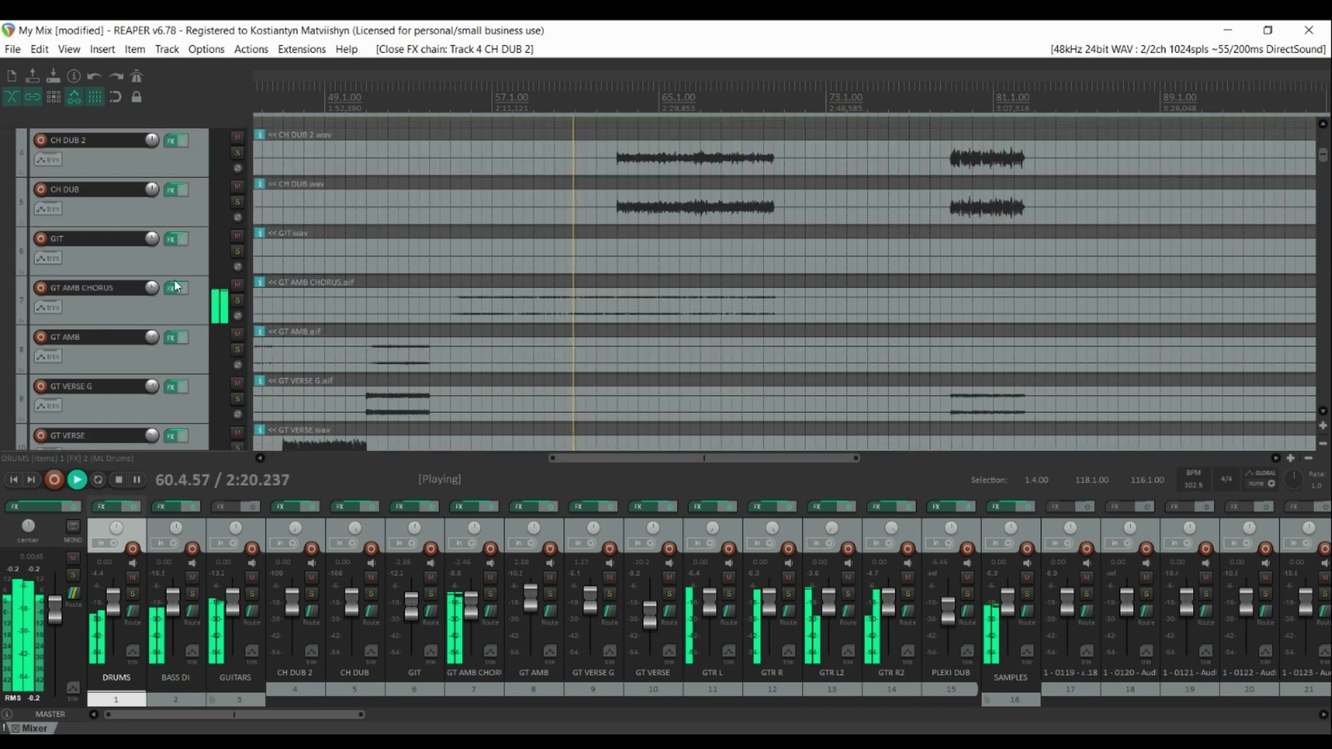
# Inspect the Pro-Q 3 bands and the Helix Native Cali Rectifire preset on GT AMB CHORUS, and close its effects chain.
pyautogui.scroll(-2, 175, 299)
pyautogui.click(171, 290)
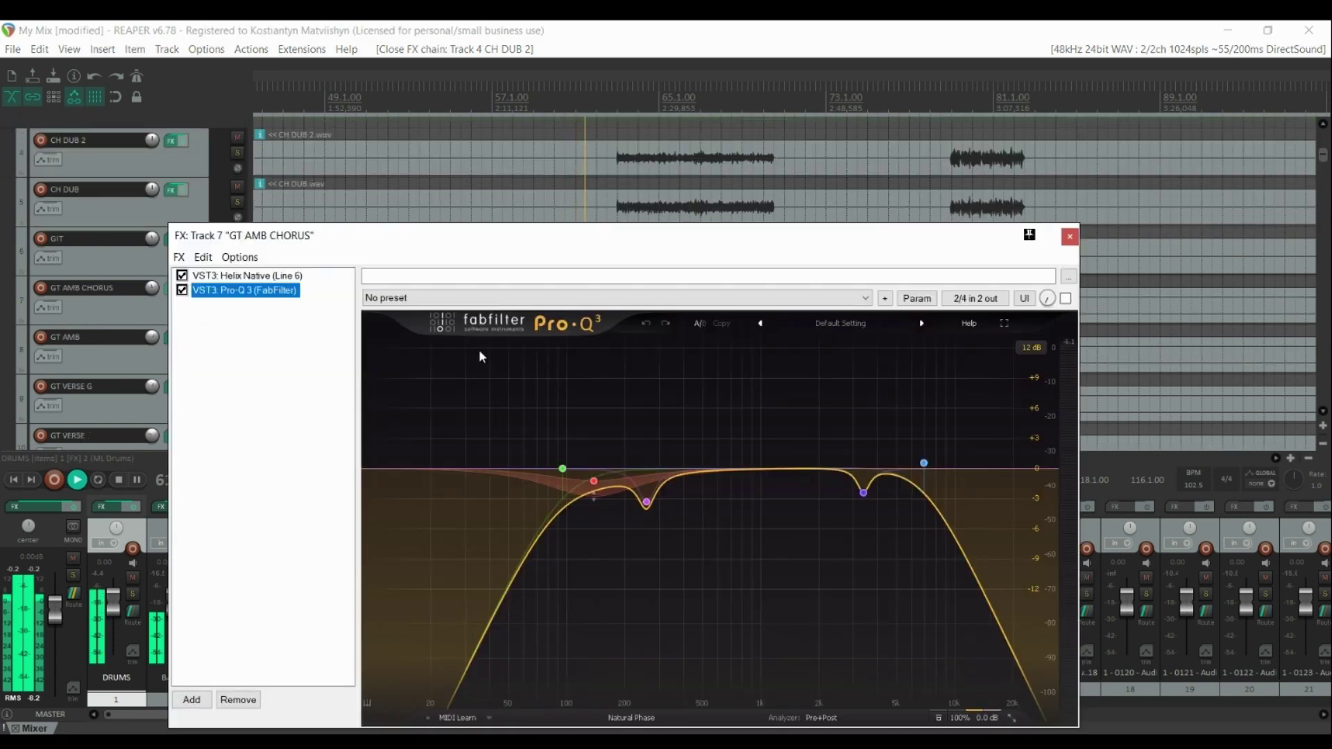
pyautogui.click(863, 493)
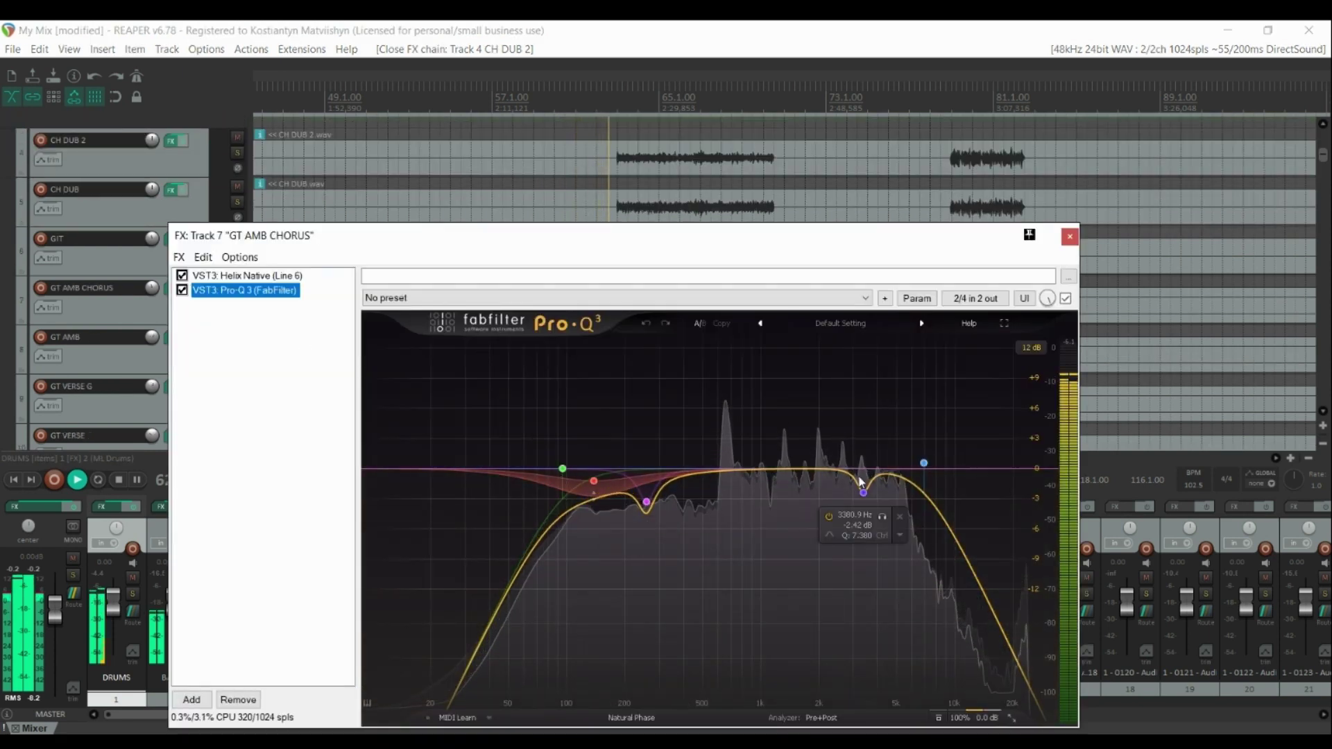
pyautogui.press('Up')
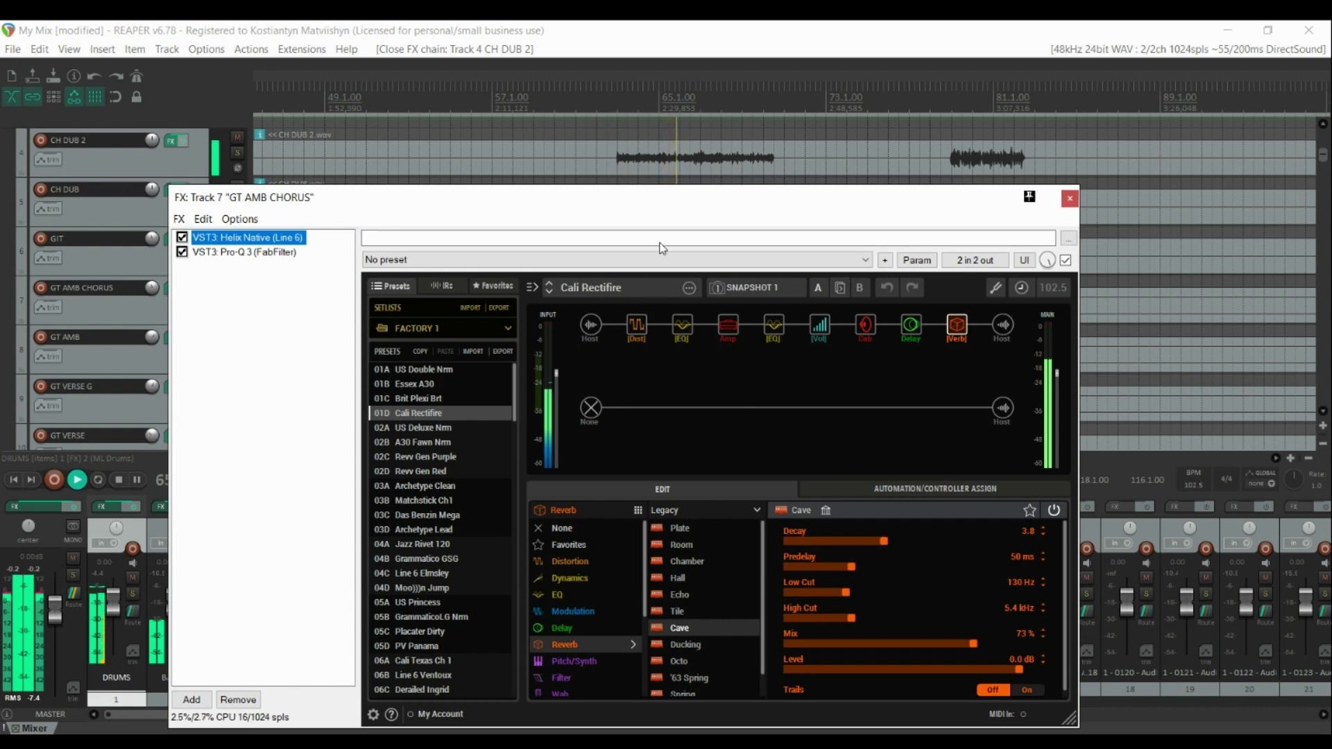
pyautogui.press('Escape')
# Open the GTR L effects chain and review the Scream 808 distortion and PV Panama amp parameters in Helix Native.
pyautogui.scroll(-5, 173, 253)
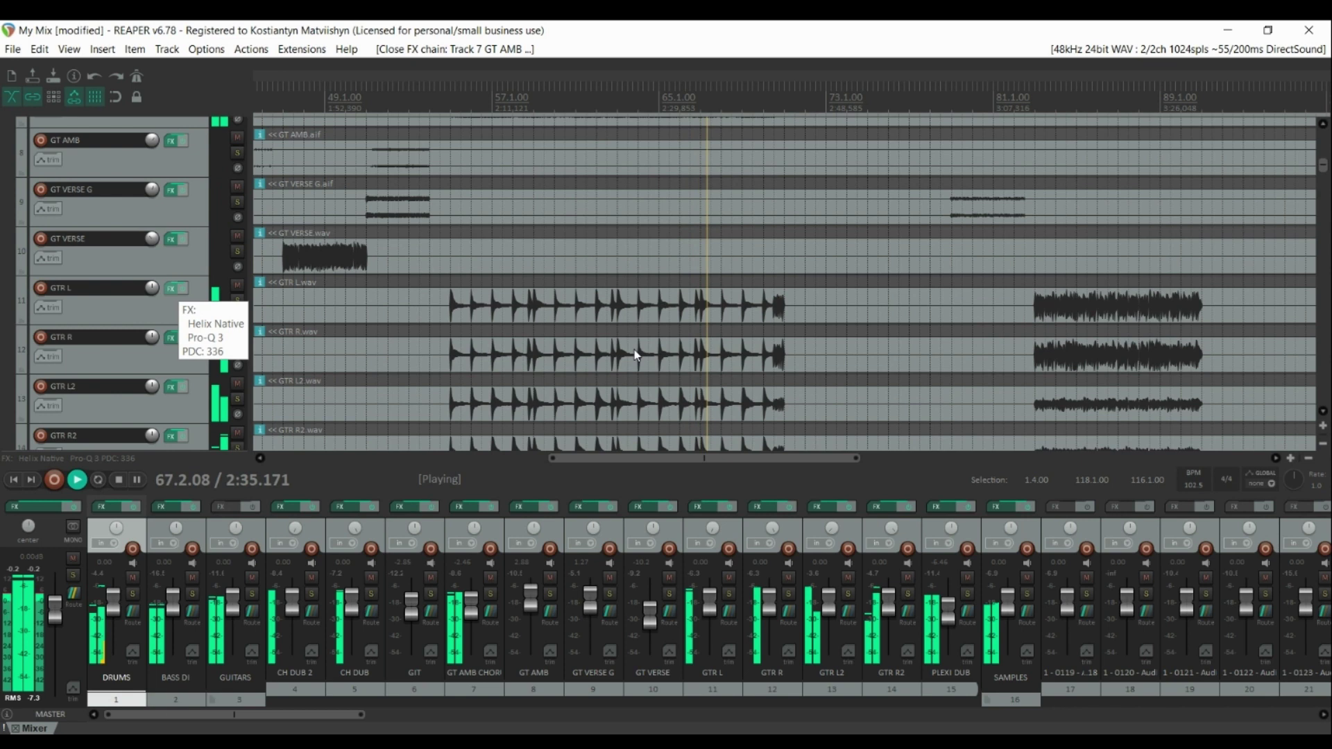
pyautogui.press('f')
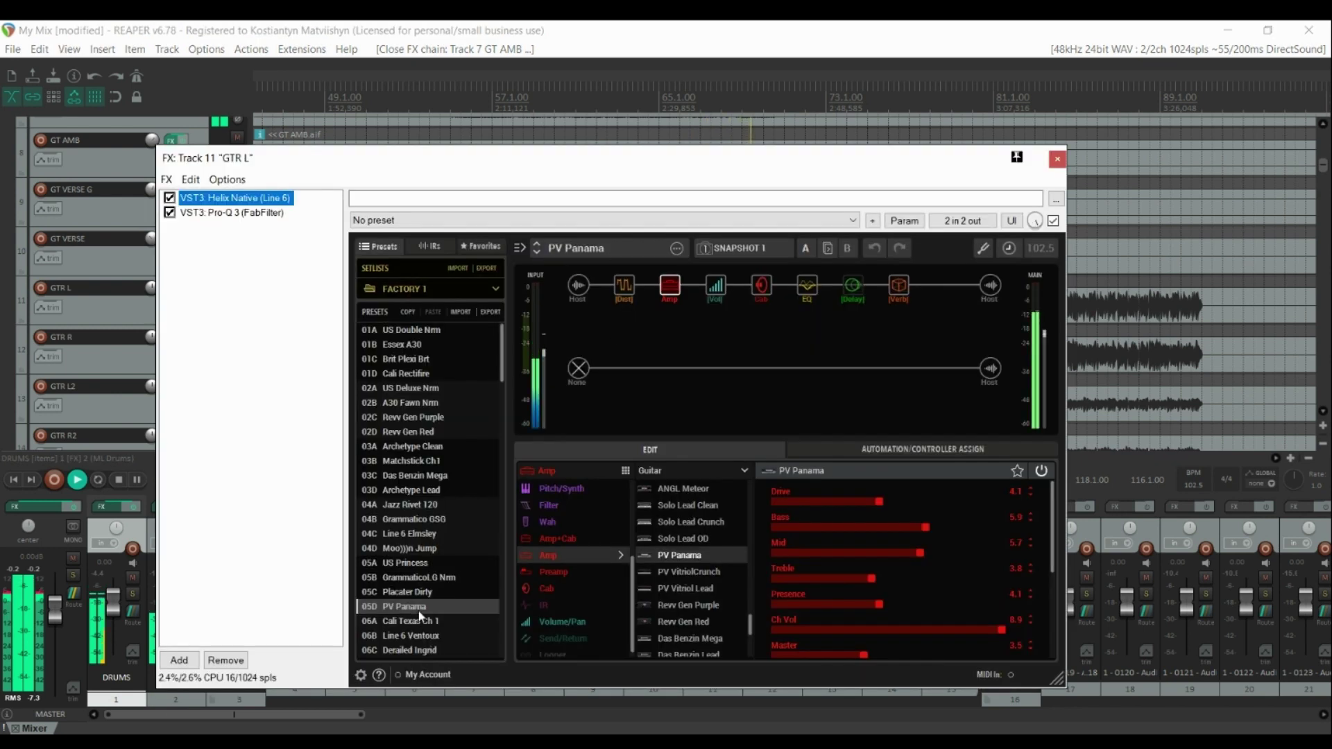
pyautogui.click(598, 286)
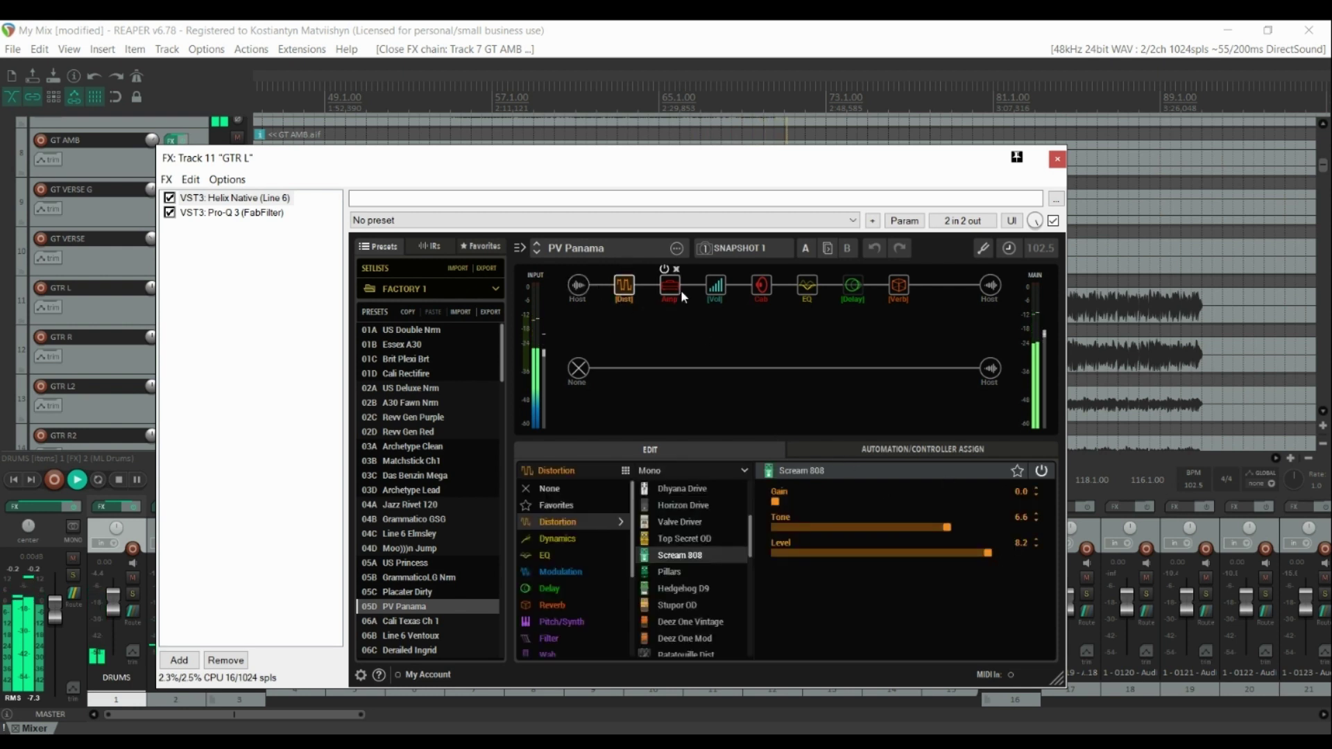
pyautogui.moveTo(1056, 530); pyautogui.dragTo(1059, 617)
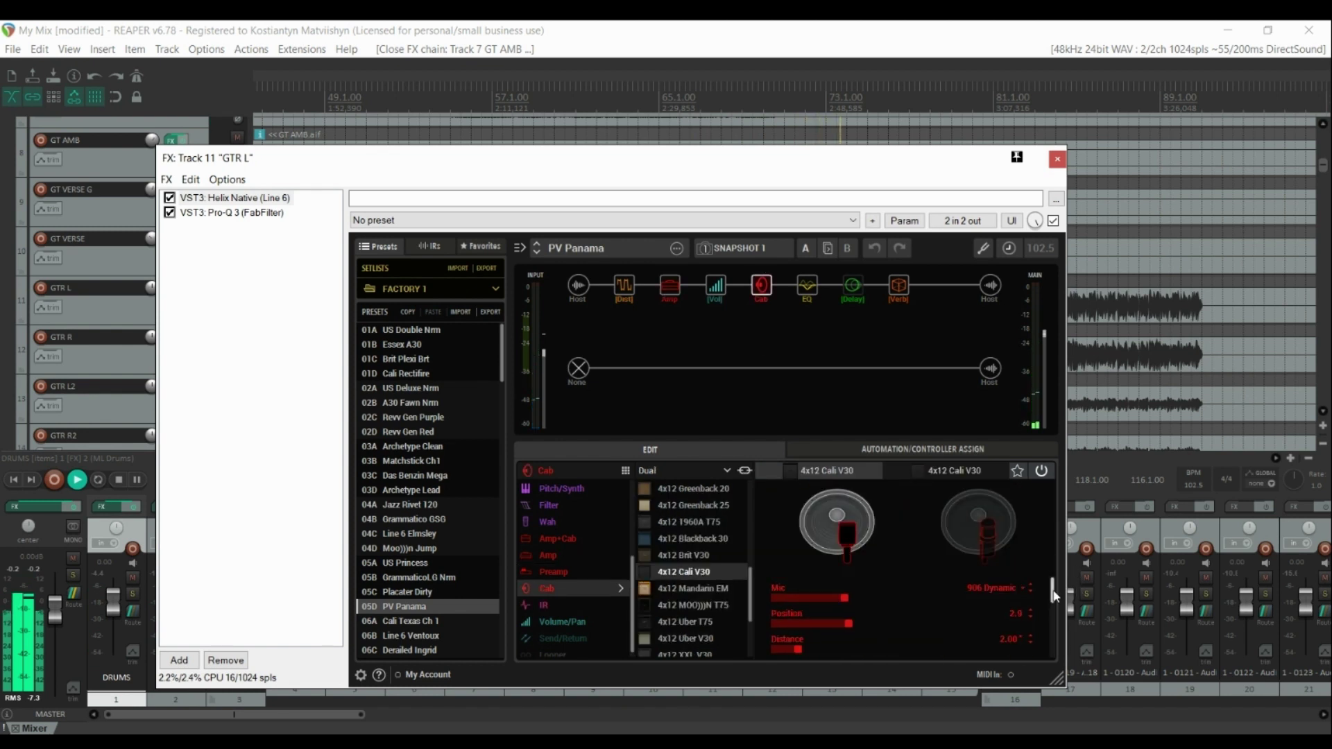
# Review all microphone and level parameters of both 4x12 Cali V30 cabs in the GTR L preset.
pyautogui.moveTo(1053, 595); pyautogui.dragTo(1063, 657)
pyautogui.click(939, 480)
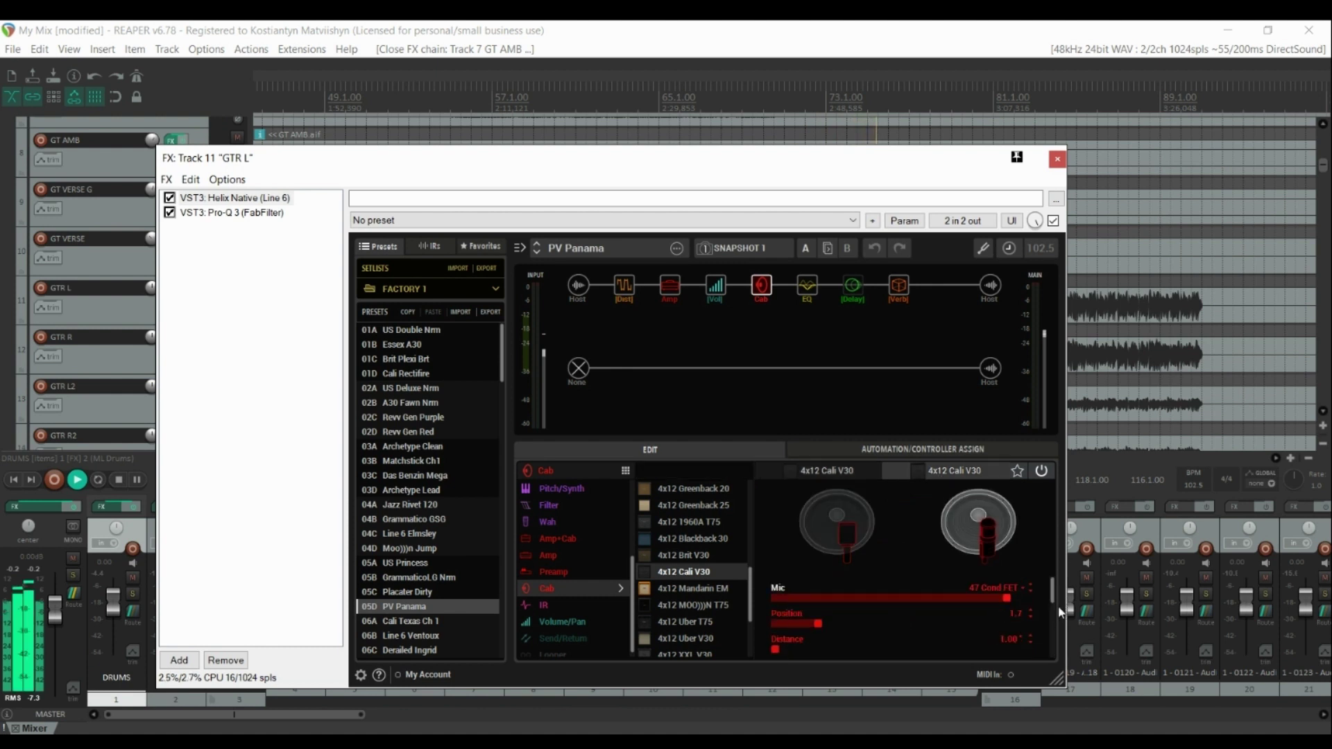
pyautogui.moveTo(1053, 600); pyautogui.dragTo(1068, 660)
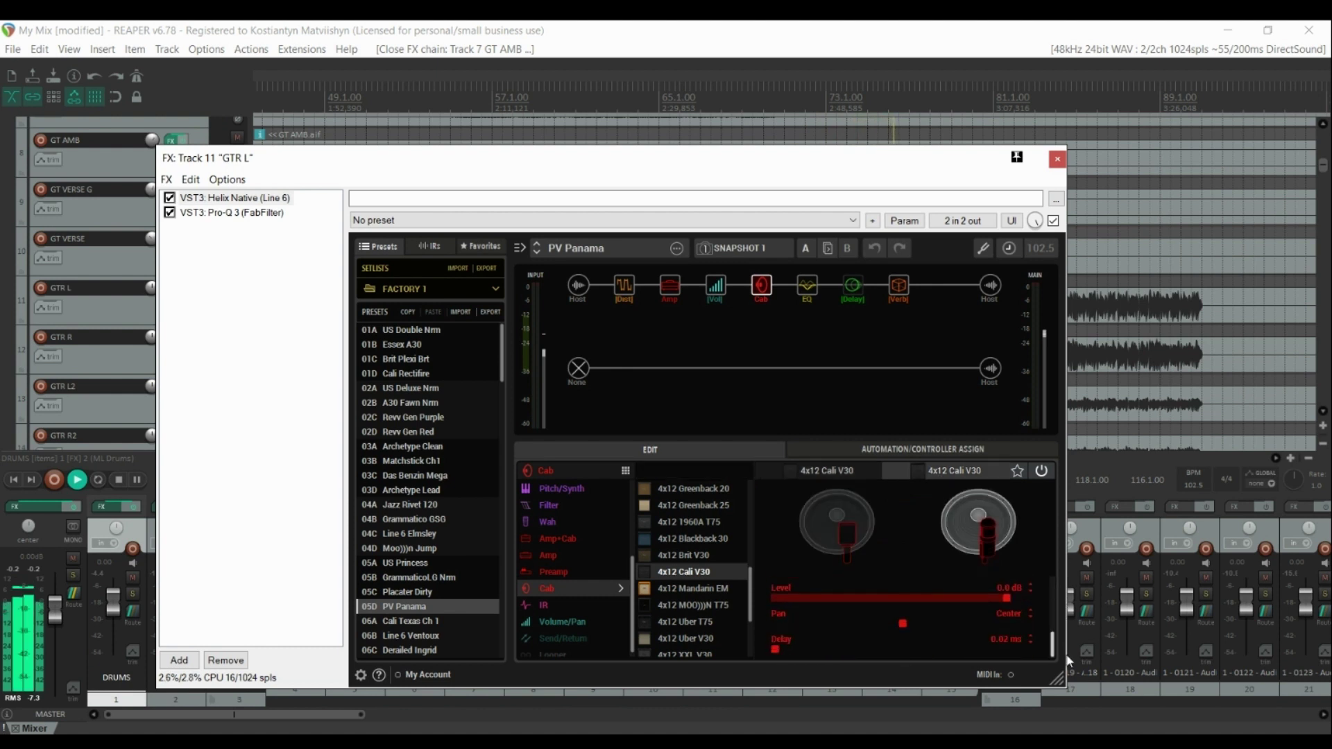
# Review the Parametric EQ and Dynamic Ambience reverb in the GTR L preset, and close the effects chain.
pyautogui.click(805, 300)
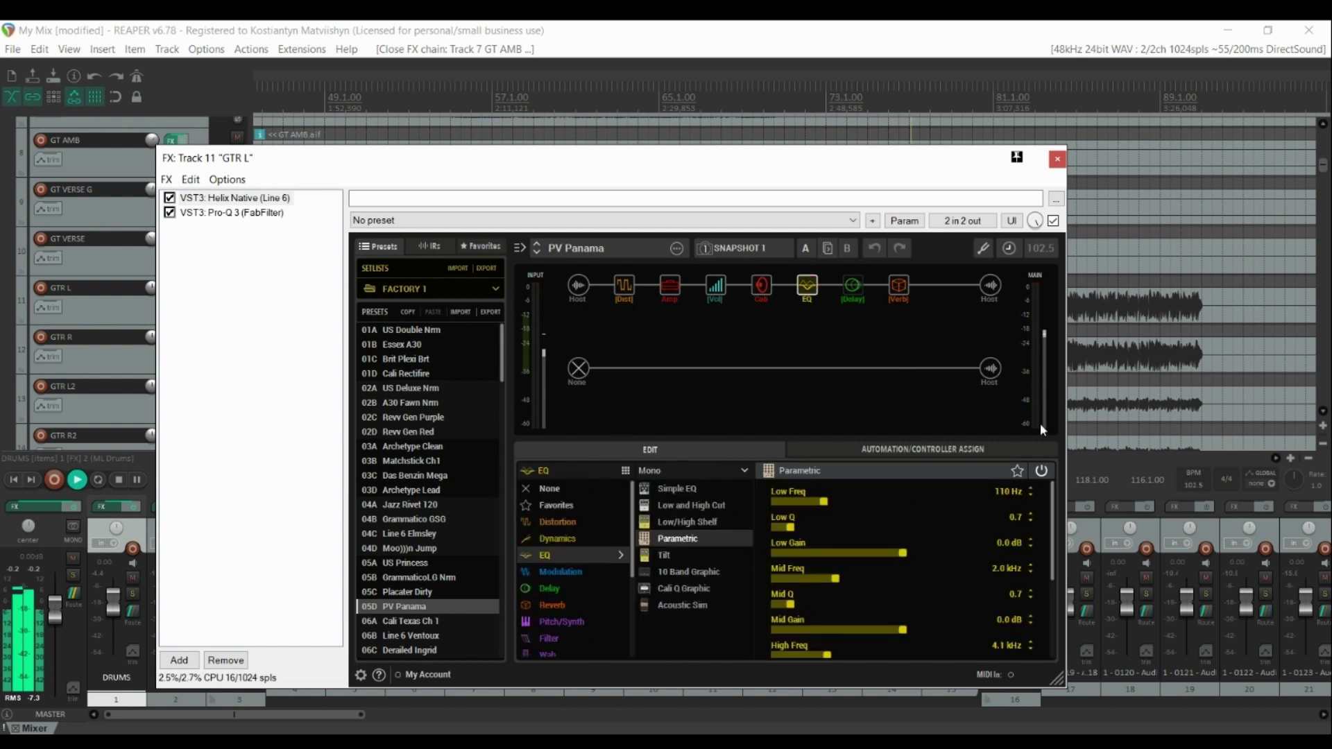
pyautogui.click(899, 290)
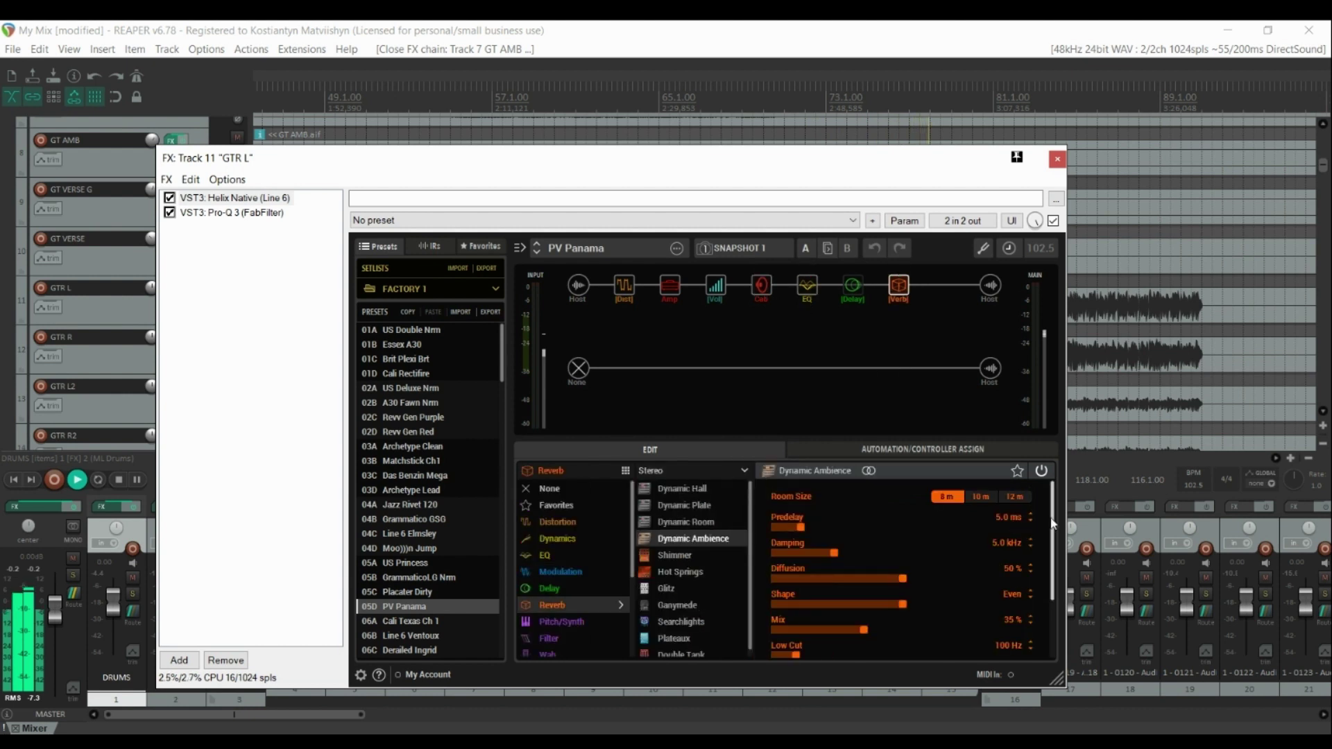
pyautogui.moveTo(1053, 525); pyautogui.dragTo(1059, 583)
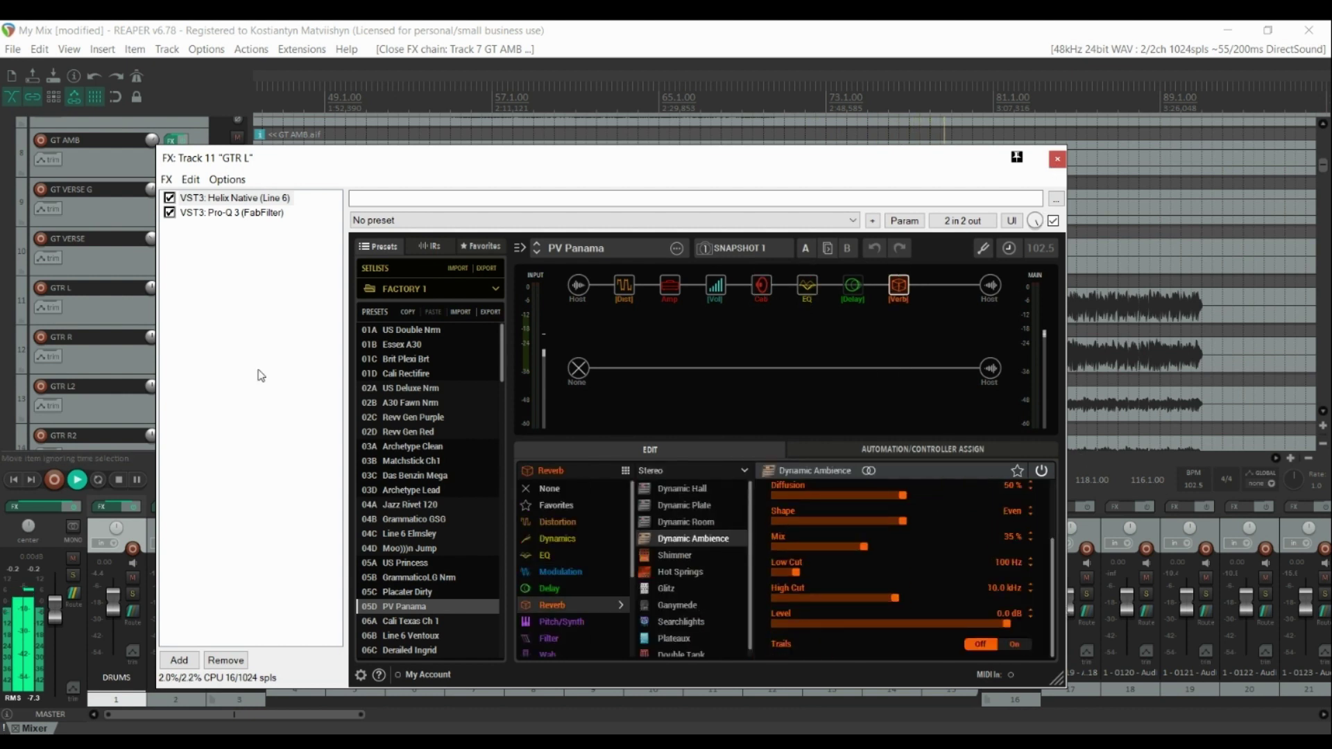
pyautogui.press('Escape')
# Inspect the Pro-Q 3 equalizer curve on the PLEXI DUB track and close its effects chain.
pyautogui.scroll(-2, 168, 277)
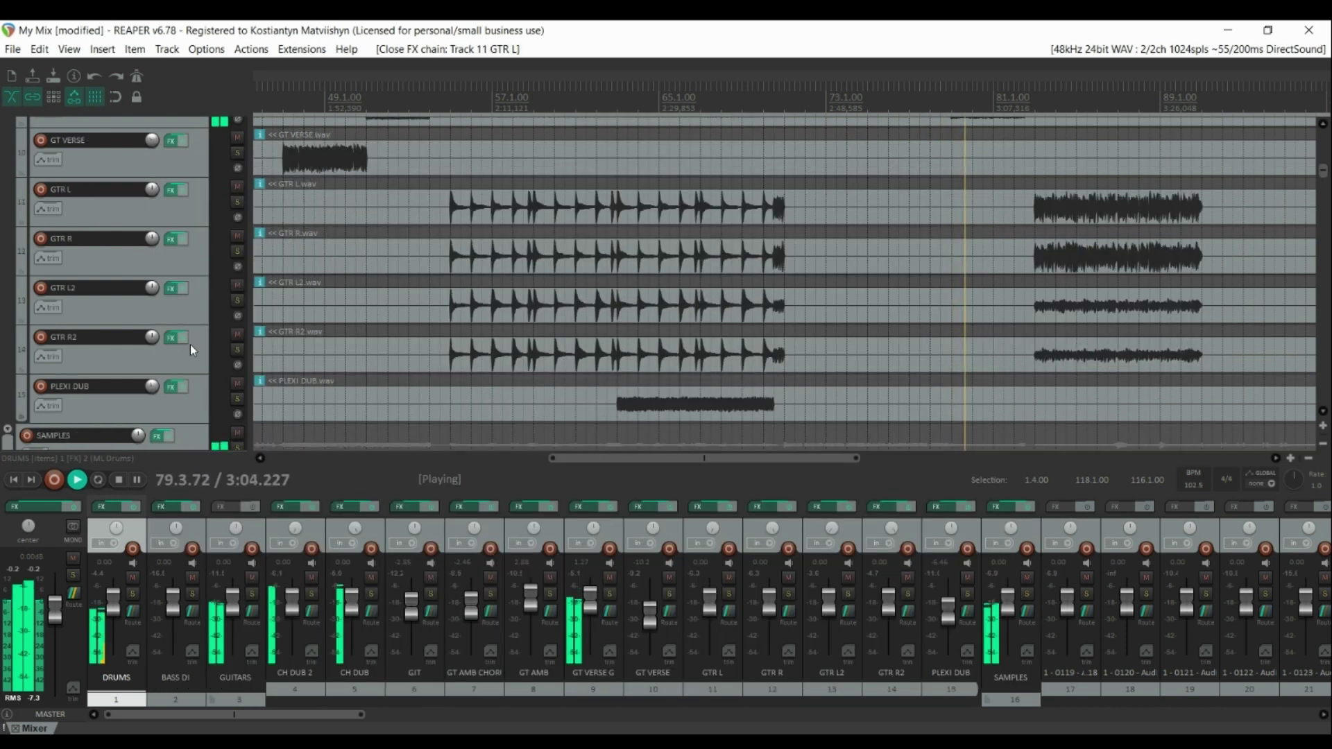
pyautogui.click(169, 387)
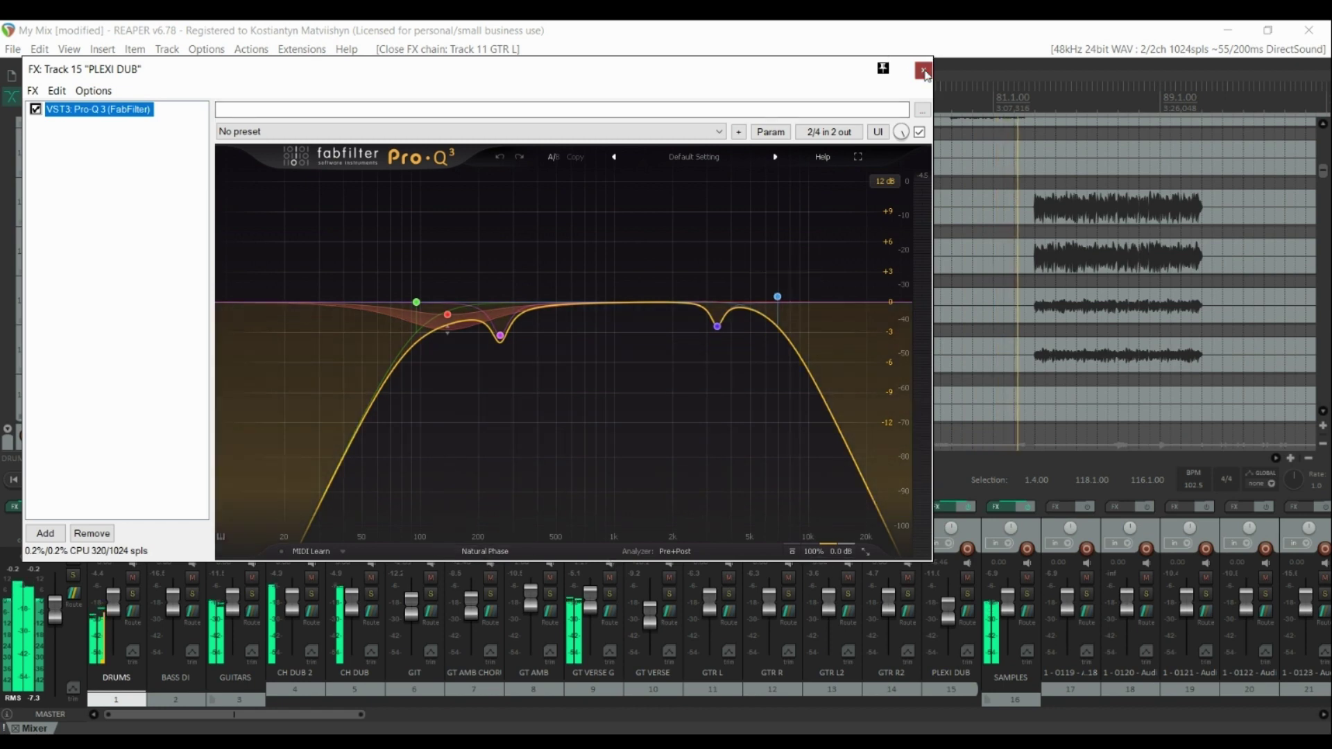
pyautogui.press('Escape')
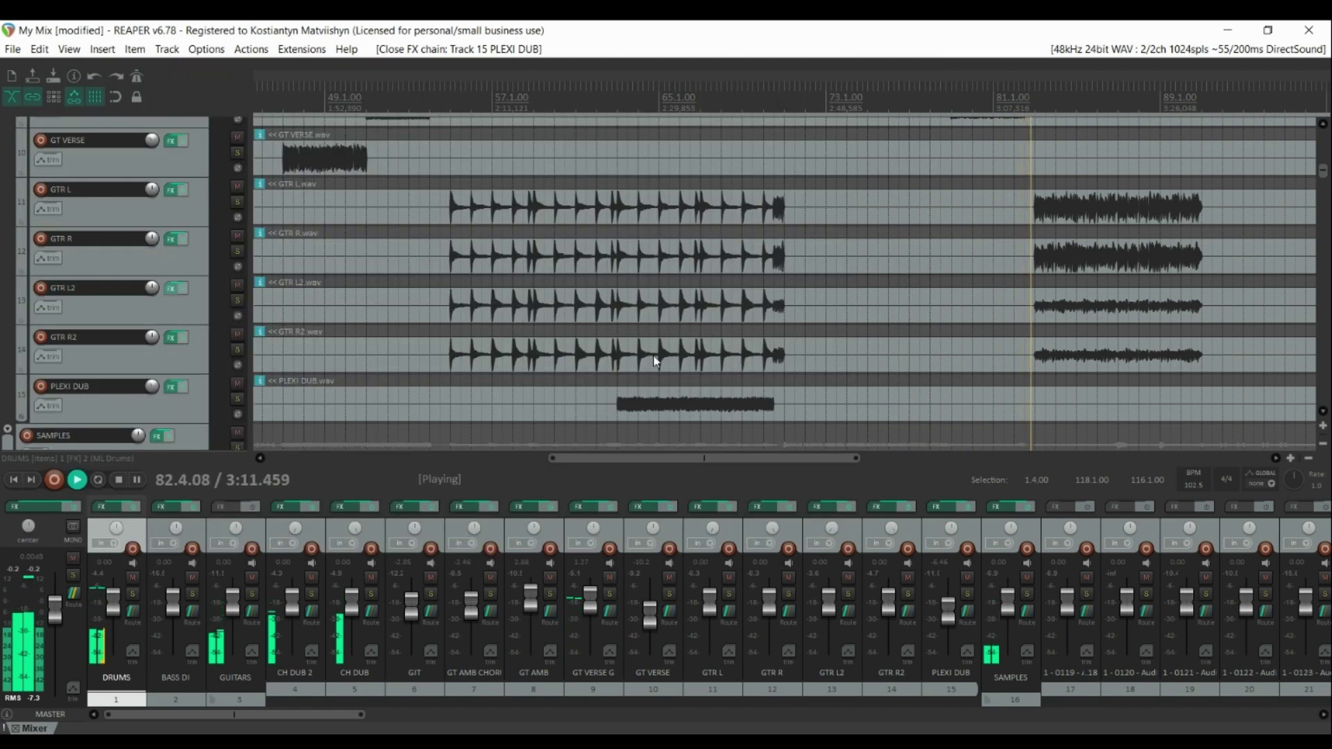
# Open the GTR L2 effects chain and review the Revv Gen Red amp, Horizon Drive and Parametric EQ settings in Helix Native.
pyautogui.press('f')
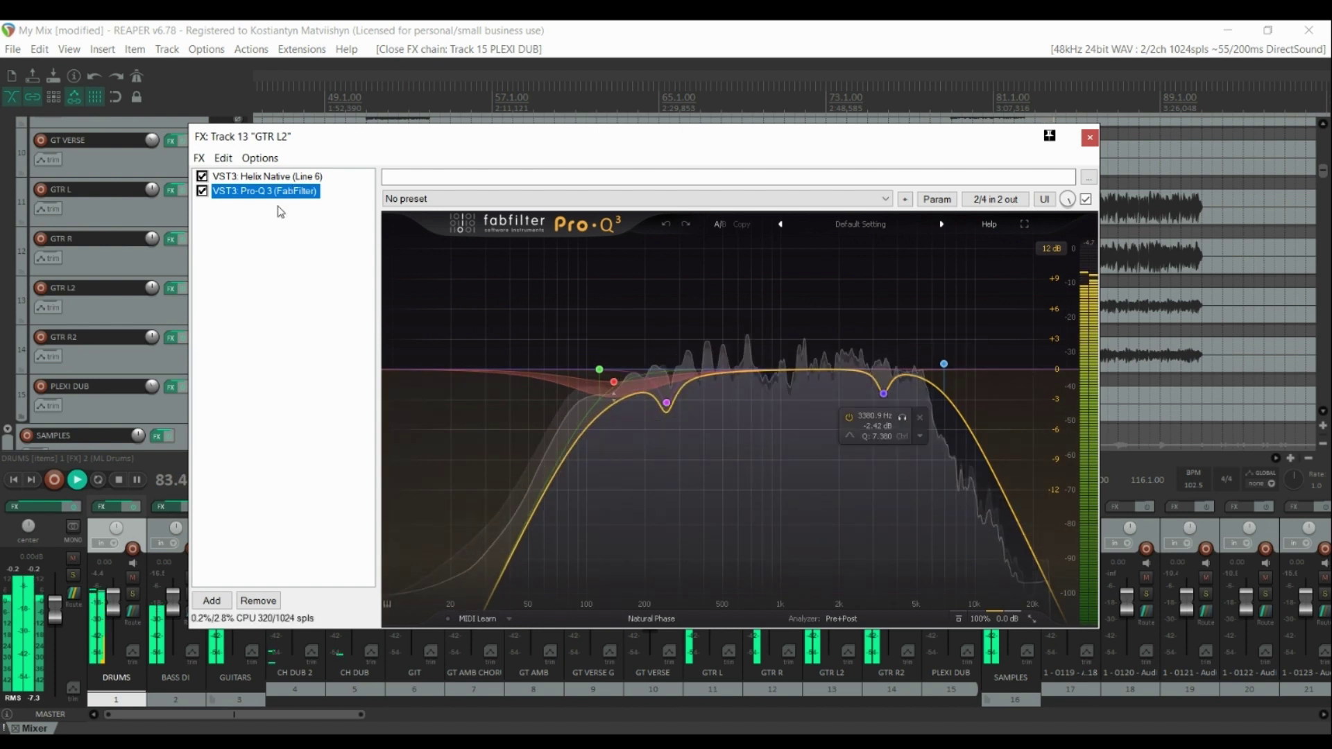
pyautogui.press('Up')
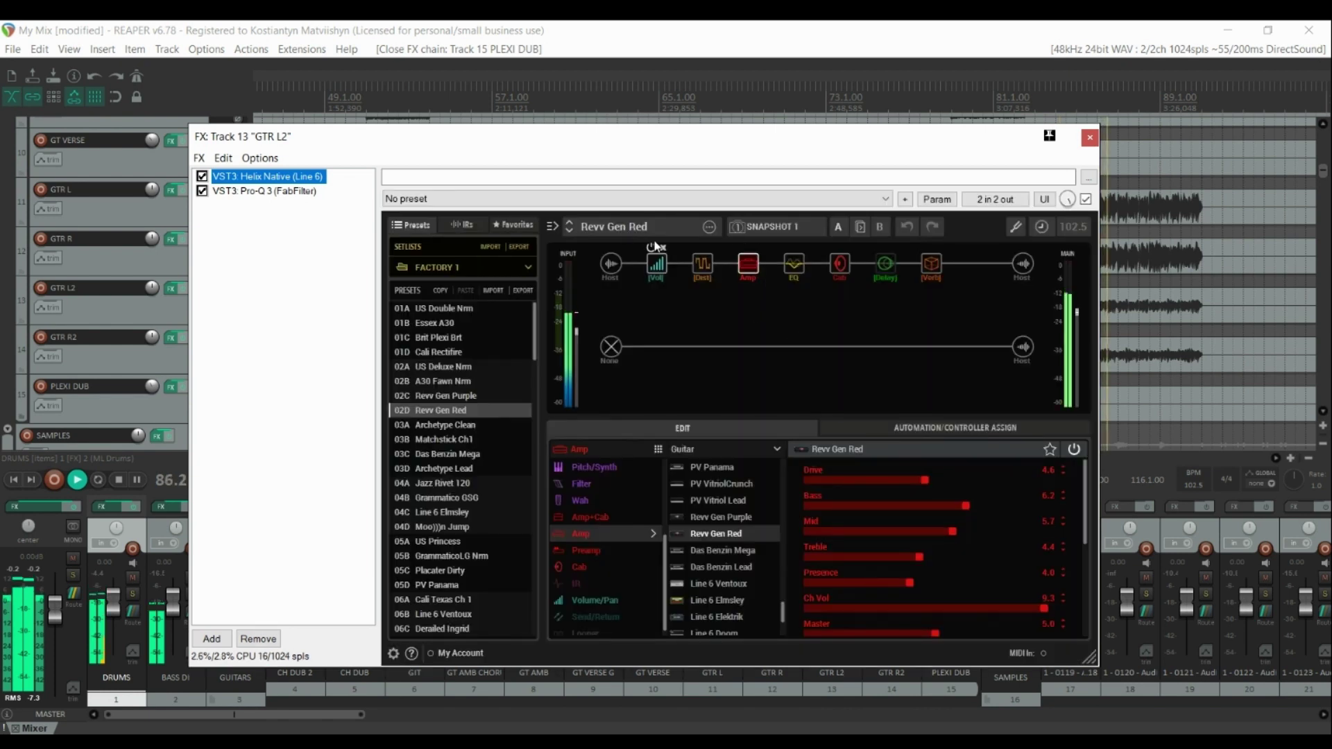
pyautogui.click(701, 272)
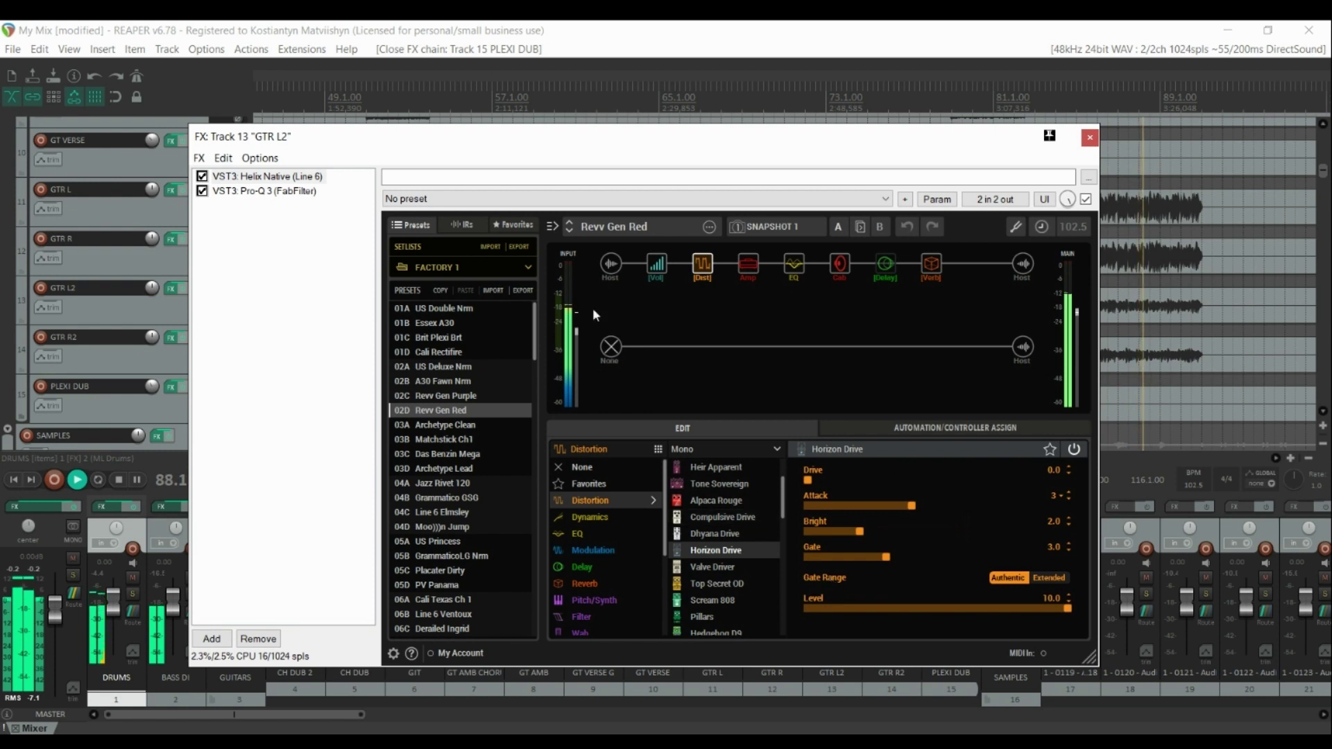
pyautogui.click(610, 265)
pyautogui.click(795, 264)
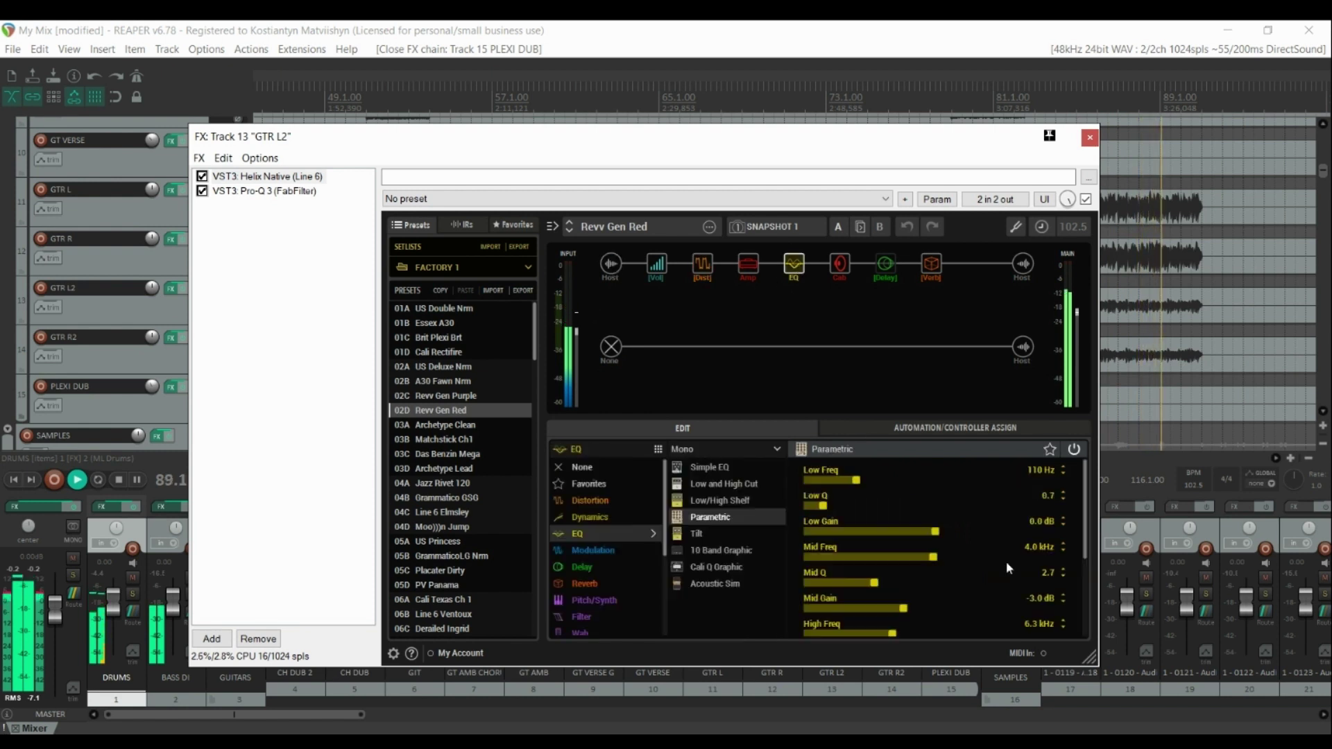
pyautogui.moveTo(1086, 522); pyautogui.dragTo(1100, 605)
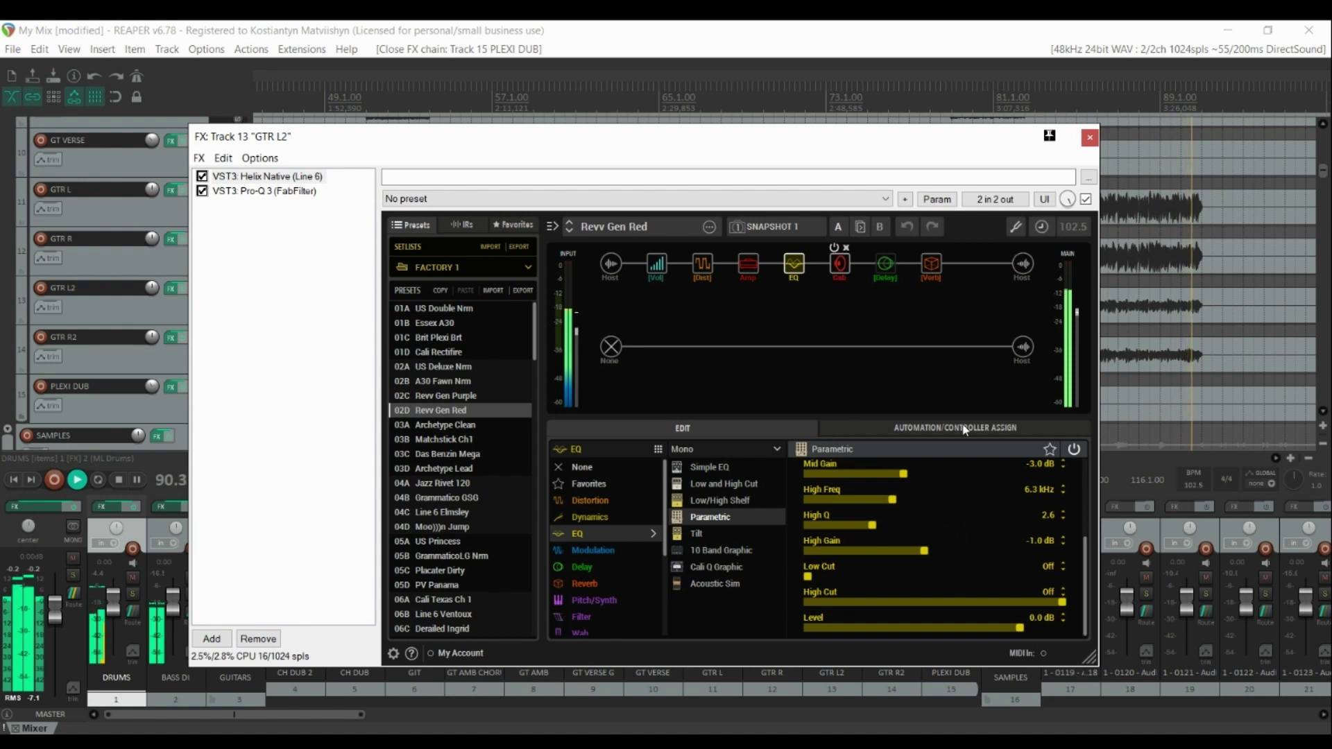
# Review both 4x12 Cali V30 cabs, the reverb block and the Pro-Q 3 curve on GTR L2, and close its effects chain.
pyautogui.click(839, 264)
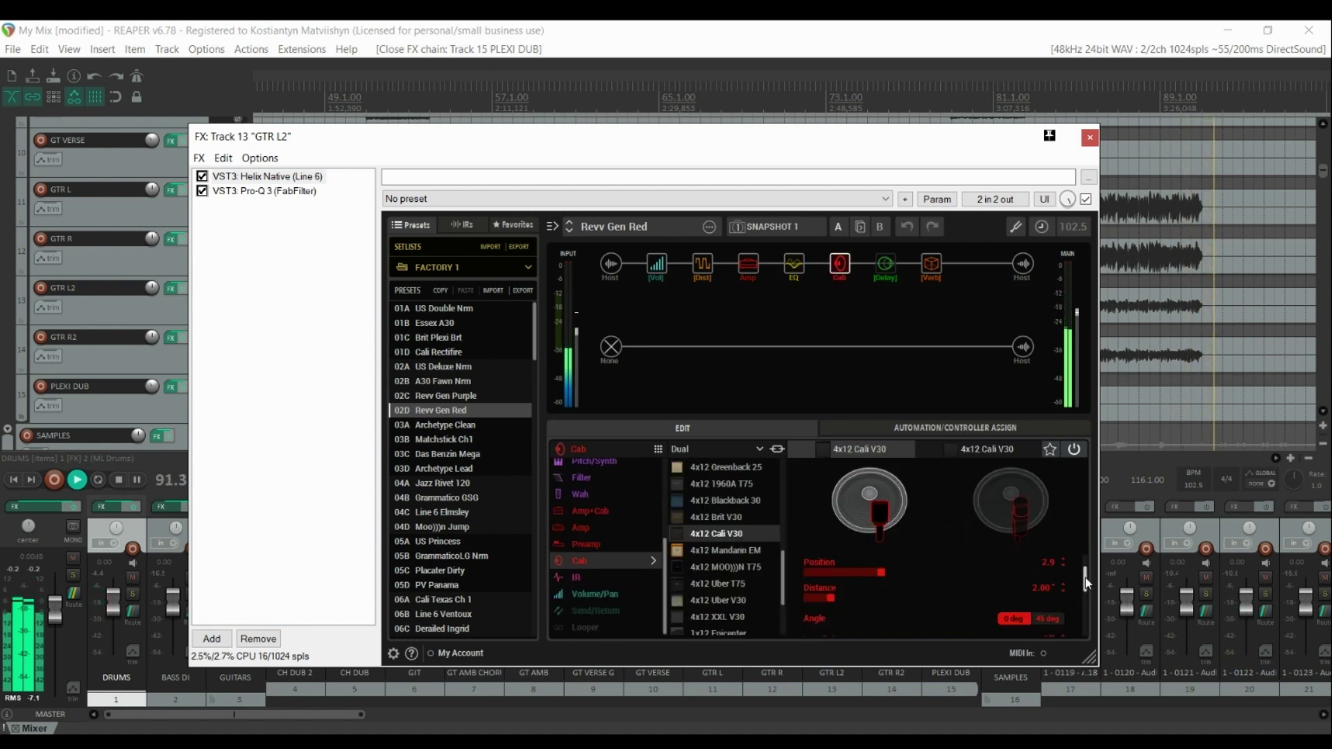
pyautogui.moveTo(1085, 568); pyautogui.dragTo(1085, 622)
pyautogui.click(1010, 499)
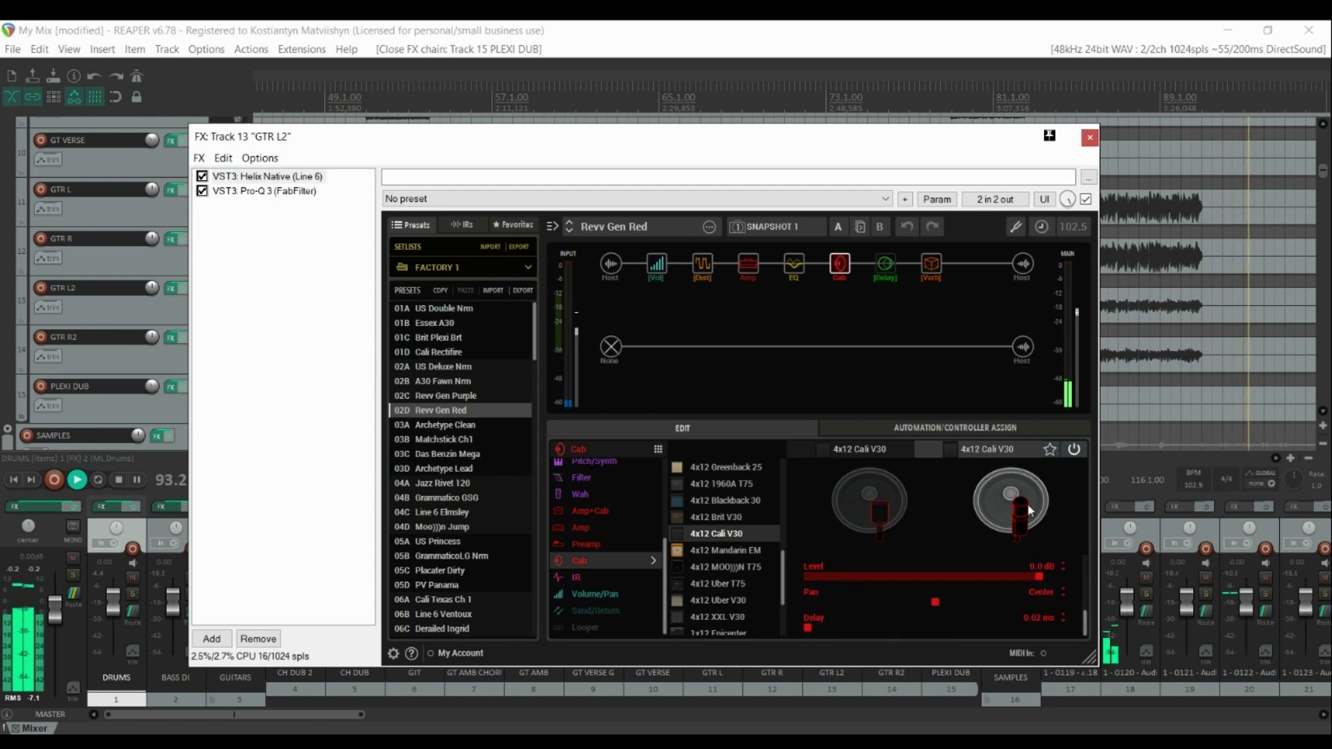
pyautogui.click(929, 269)
pyautogui.click(300, 193)
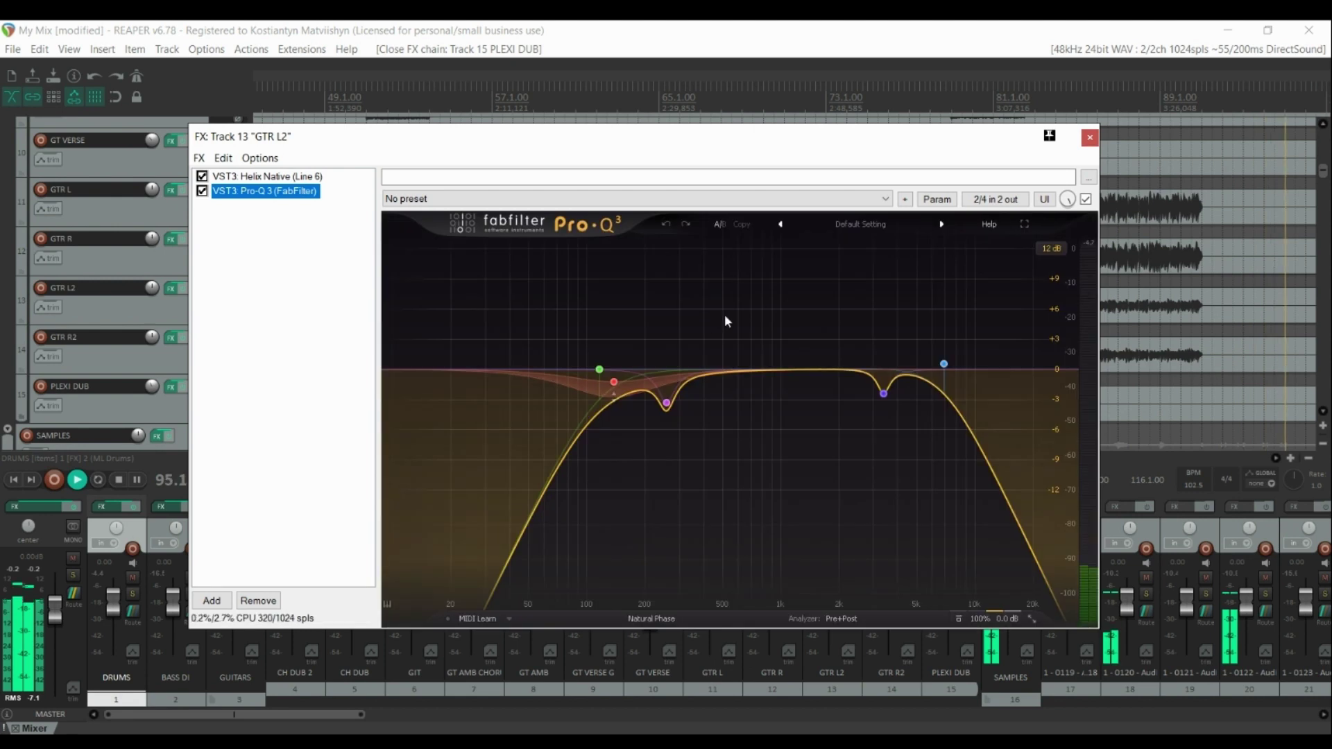
pyautogui.click(1089, 138)
# Inspect the Ozone 8 Equalizer and Imager modules on the SAMPLES folder track, moving the effects window up to fit on screen.
pyautogui.scroll(-5, 833, 215)
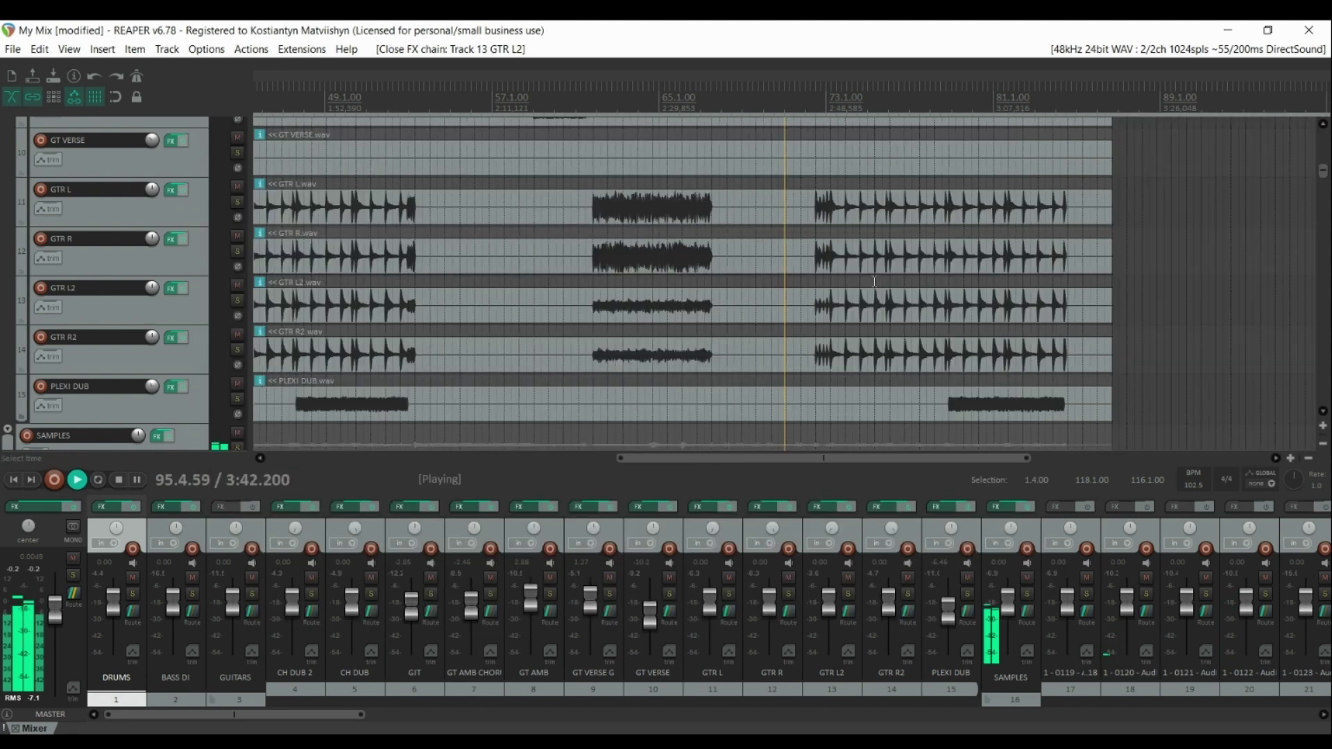
pyautogui.scroll(-3, 151, 274)
pyautogui.scroll(-1, 152, 272)
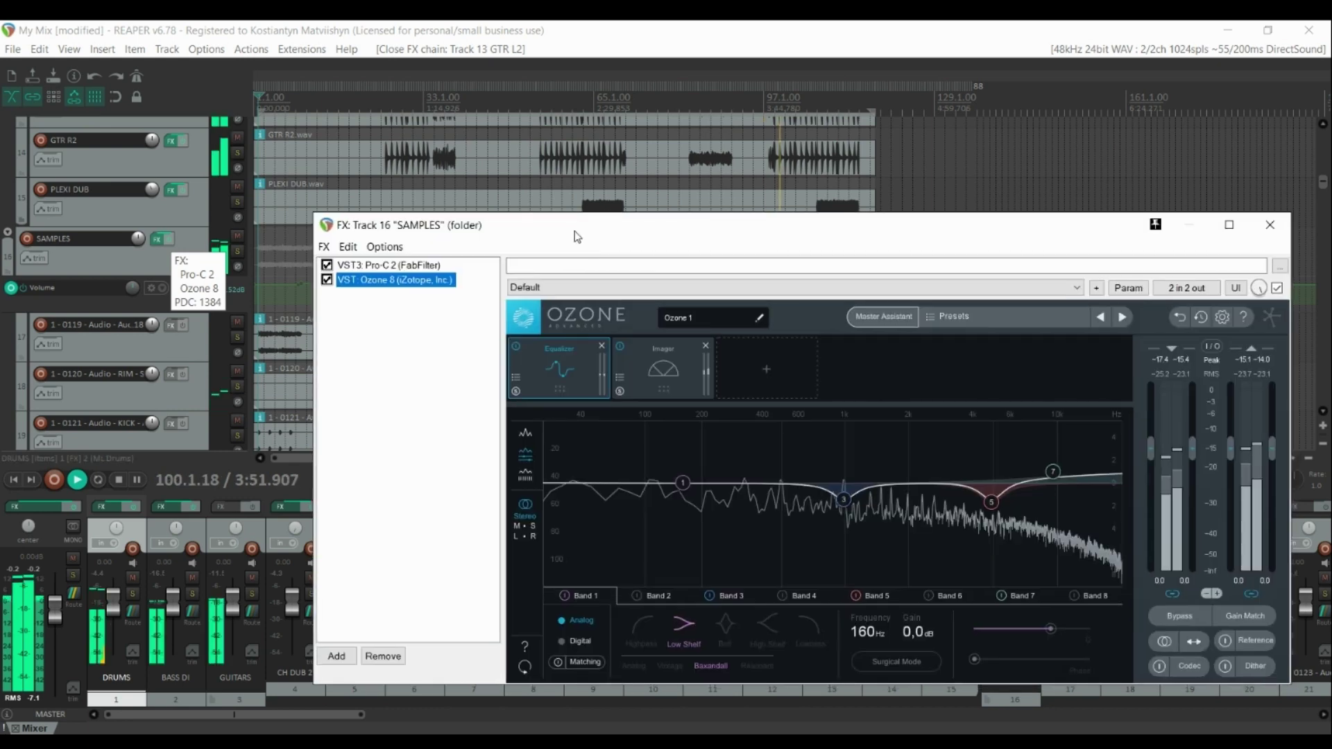
pyautogui.moveTo(580, 229); pyautogui.dragTo(446, 152)
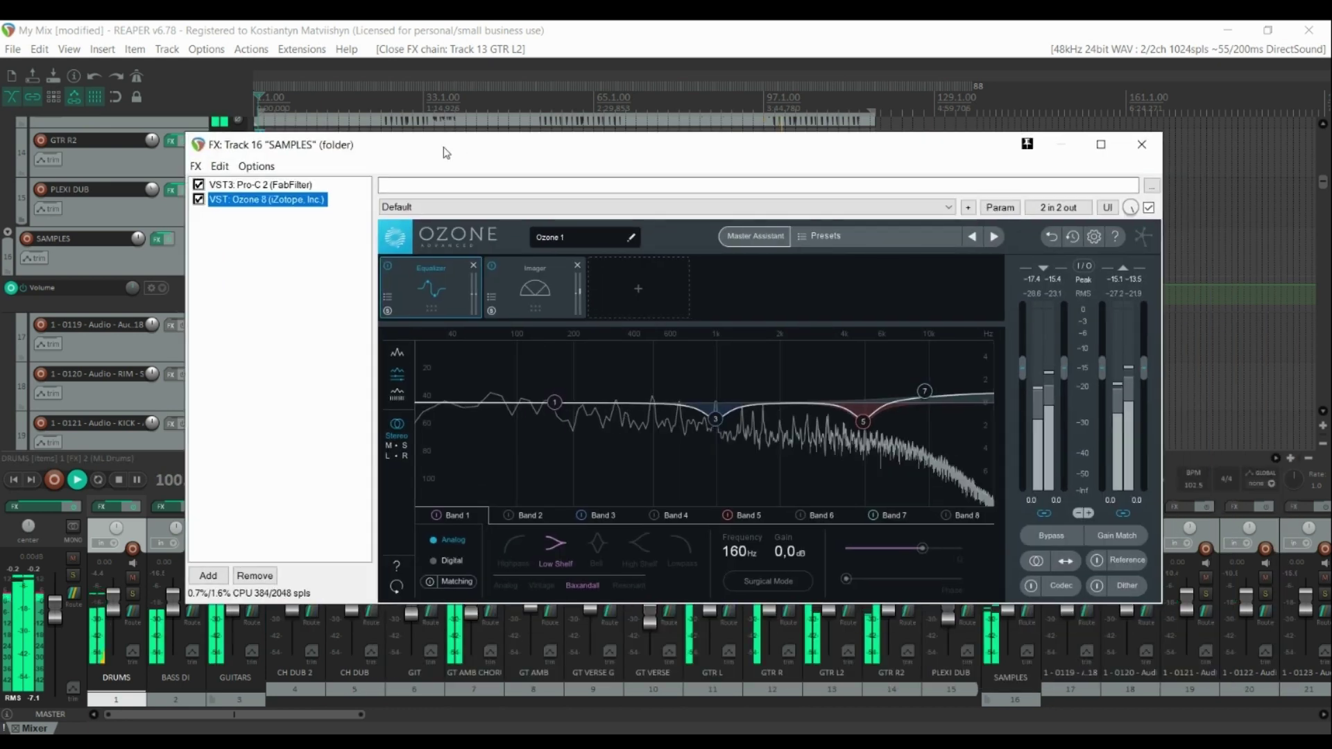
pyautogui.click(519, 297)
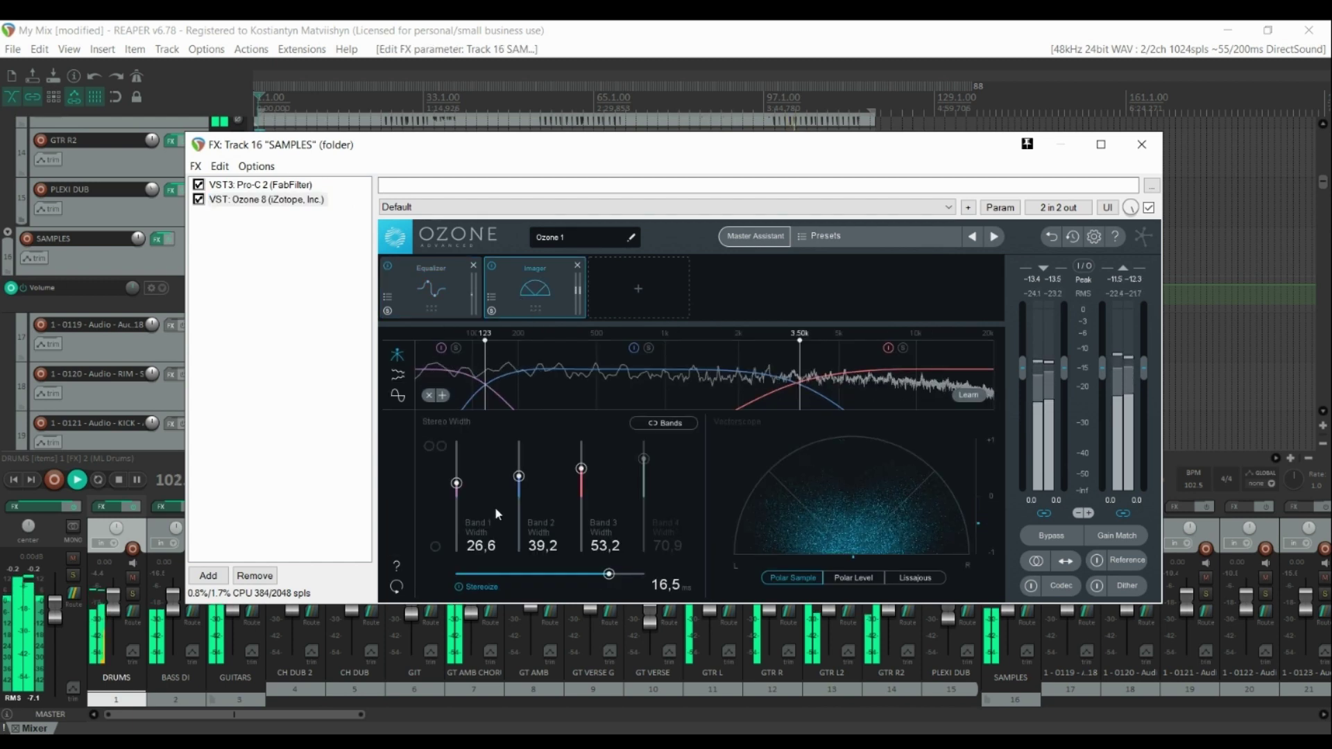
# Review the Pro-C 2 compressor settings on the SAMPLES track and close its effects chain.
pyautogui.click(262, 184)
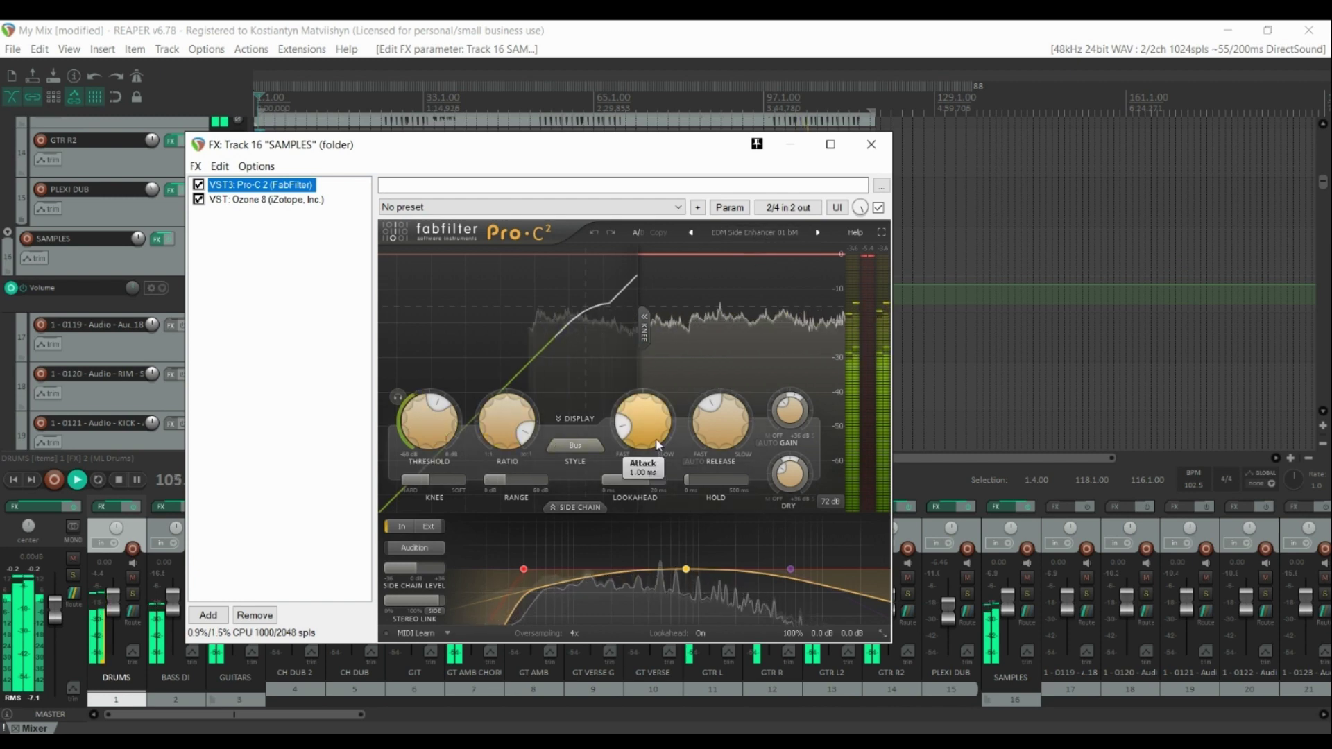
pyautogui.moveTo(723, 435)
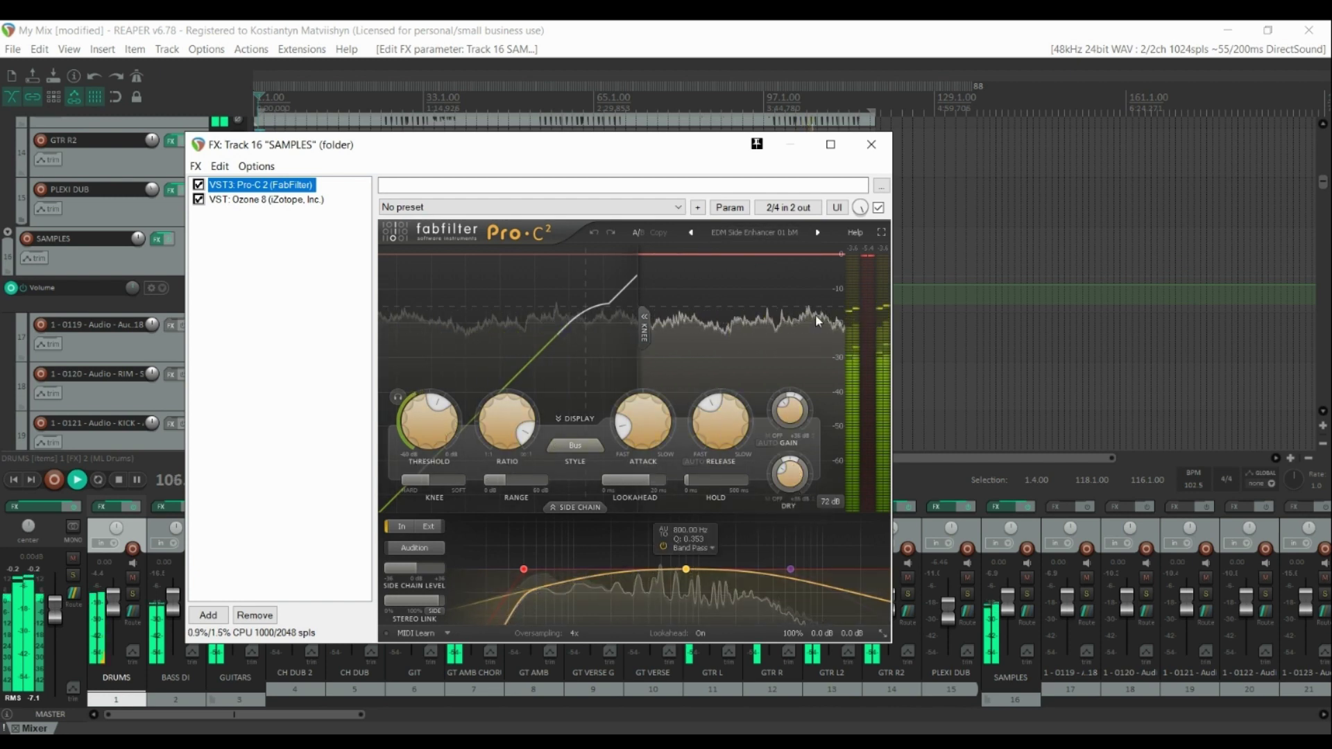
pyautogui.click(871, 147)
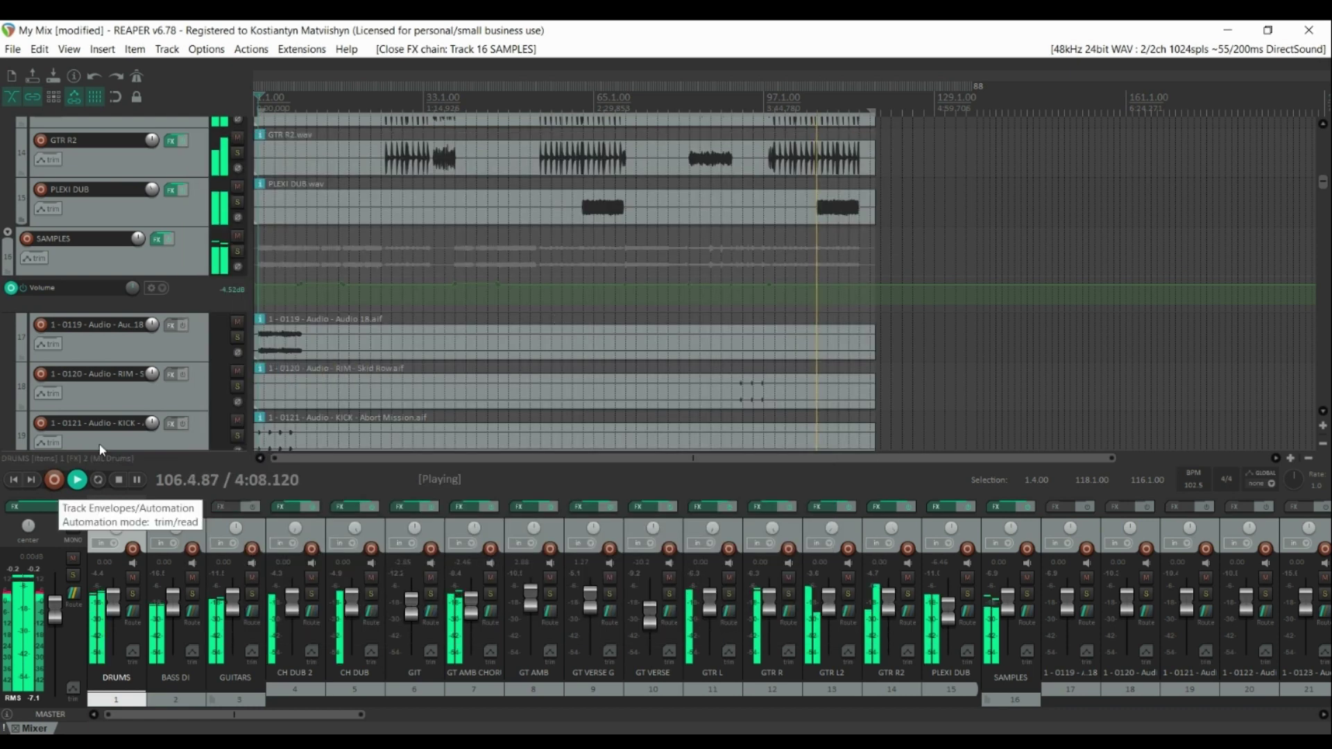
# Inspect the Pro-Q 3 low-cut filter on the 1 - 0212 - Synth - ANA2 x64 (4) track and close its effects chain.
pyautogui.scroll(-5, 164, 296)
pyautogui.scroll(-10, 161, 289)
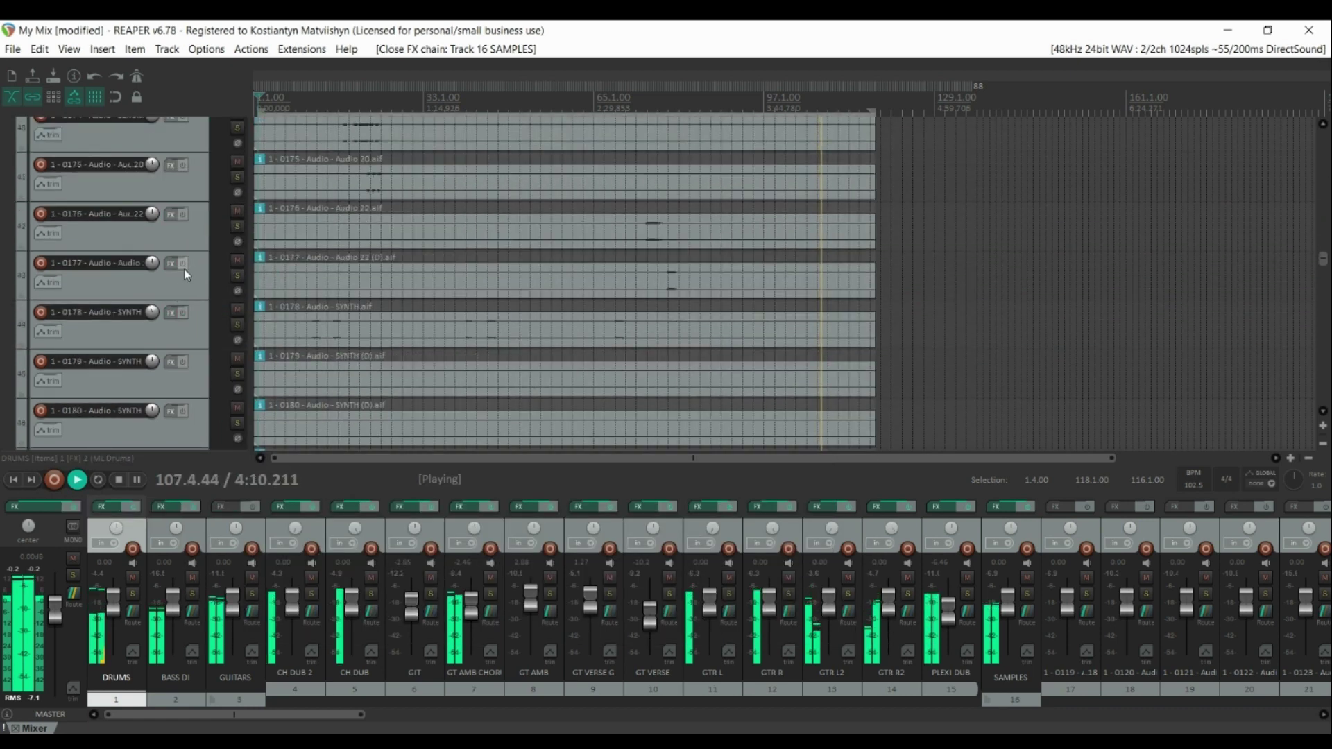
pyautogui.scroll(-2, 190, 270)
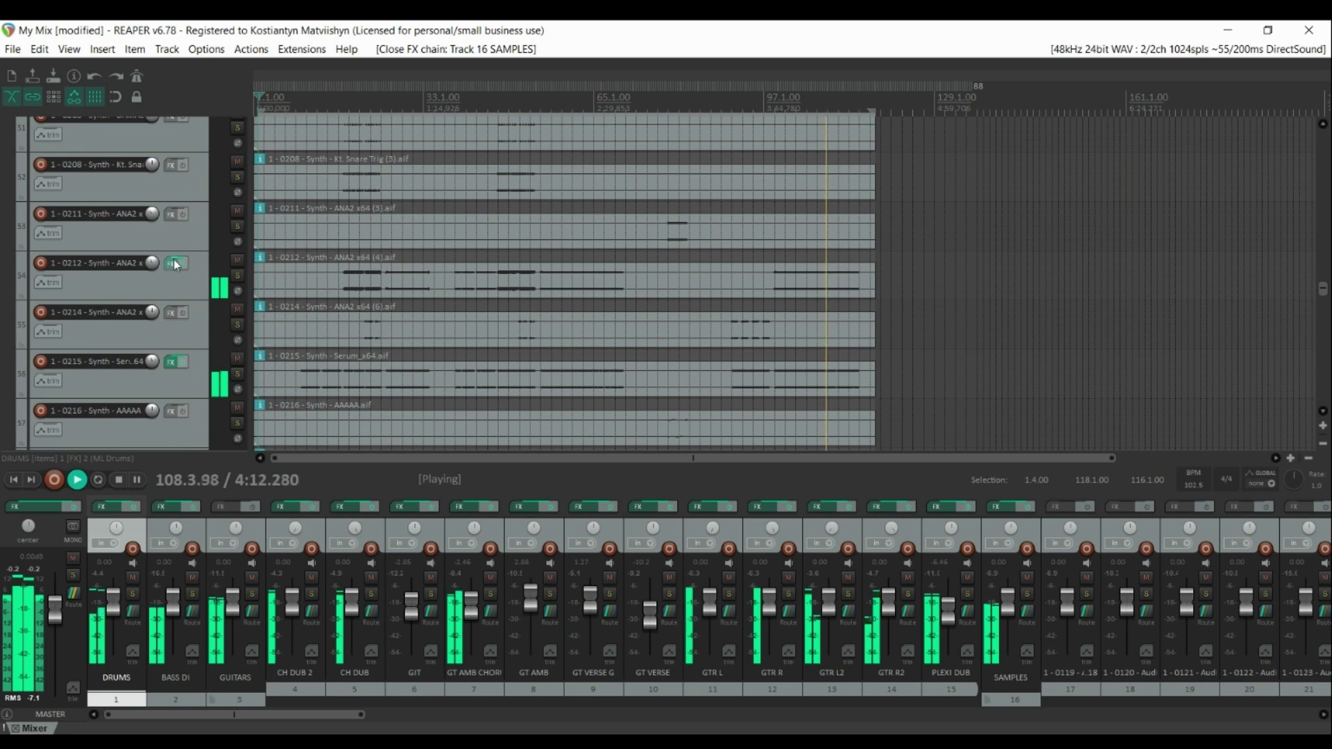
pyautogui.click(169, 264)
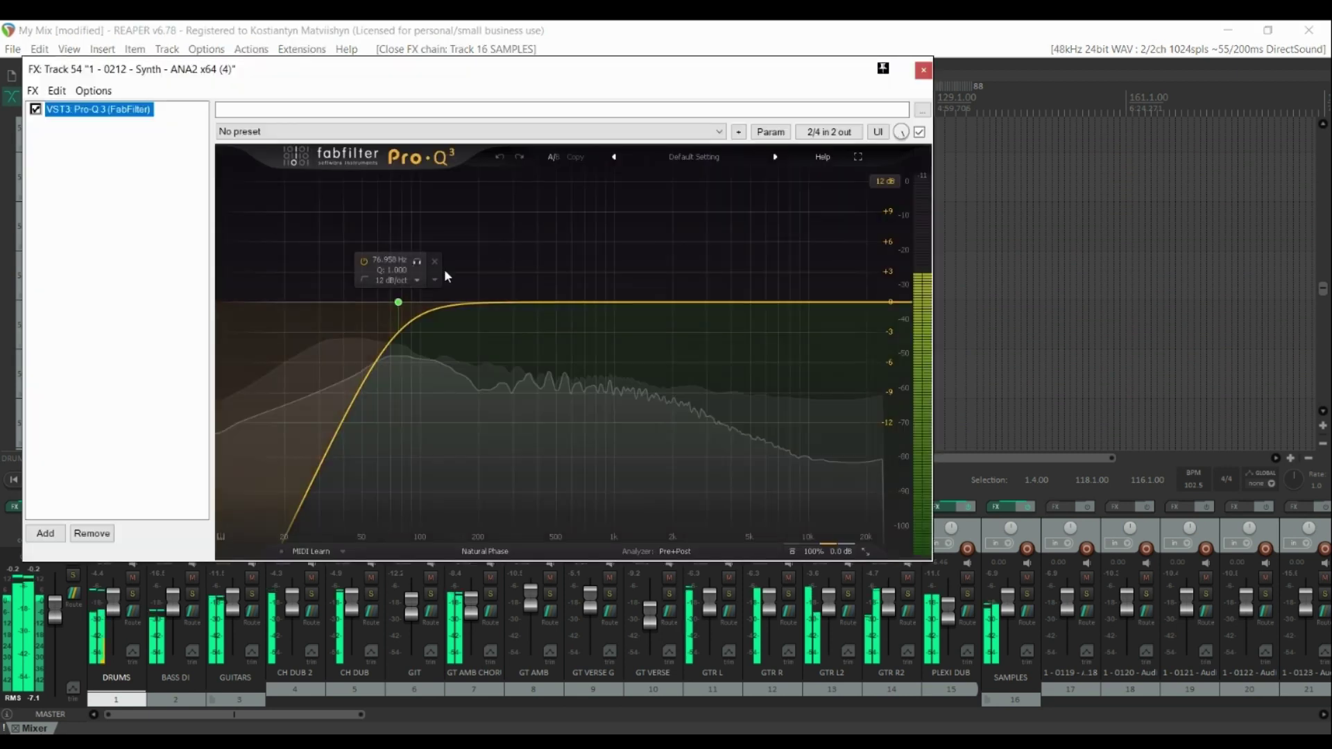
pyautogui.click(923, 70)
# Inspect the Pro-Q 3 low-cut filter on the 1 - 0215 - Synth - Serum_x64 track and close its effects chain.
pyautogui.scroll(-3, 163, 276)
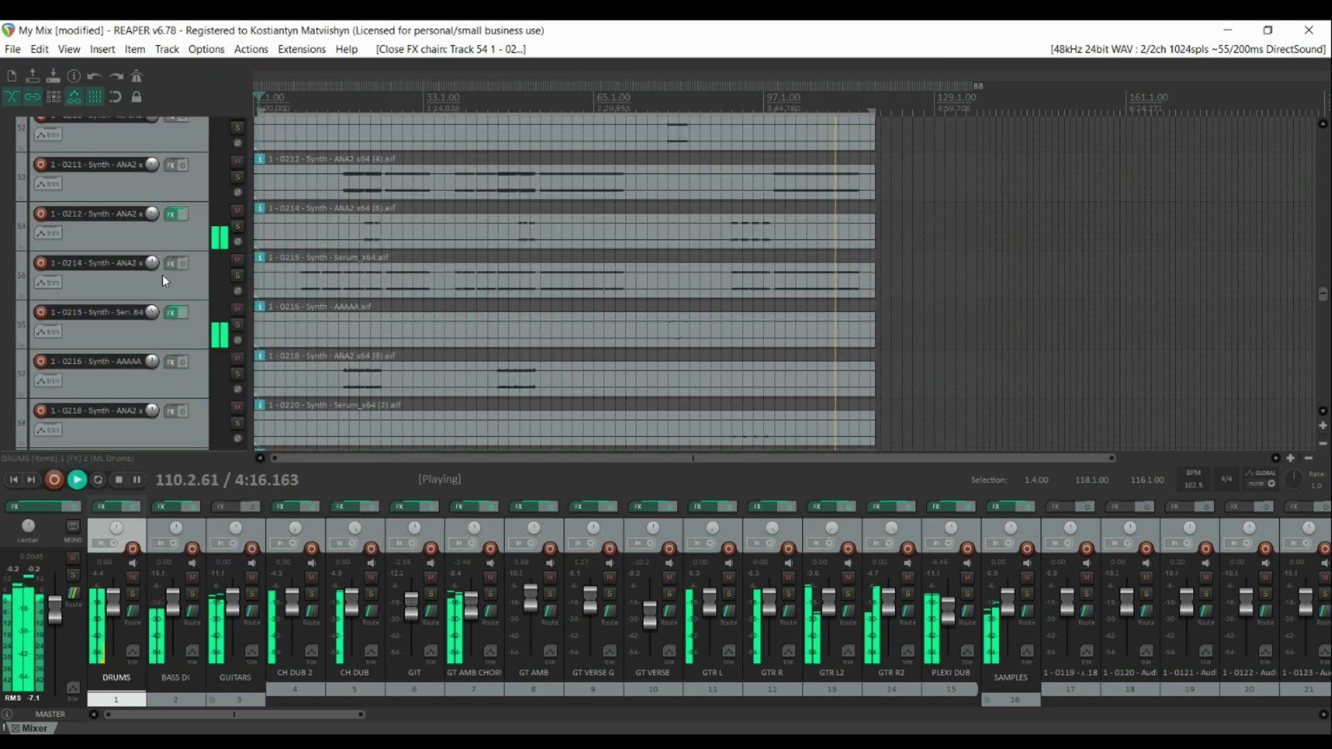
pyautogui.click(170, 214)
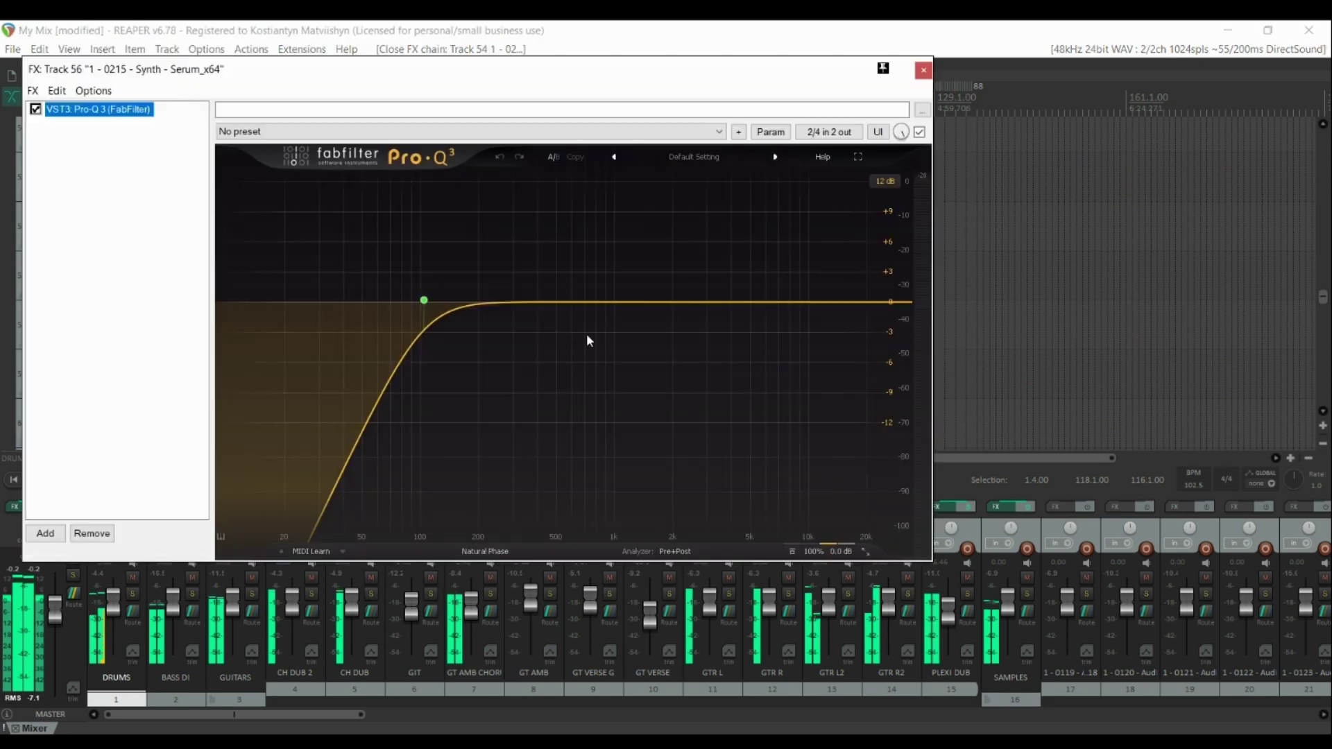
pyautogui.press('Escape')
# Bring the Master Track's effects chain fully into view and review its Pro-Q 3, Ozone 8 Exciter and Ozone 8 Imager settings.
pyautogui.scroll(-10, 176, 286)
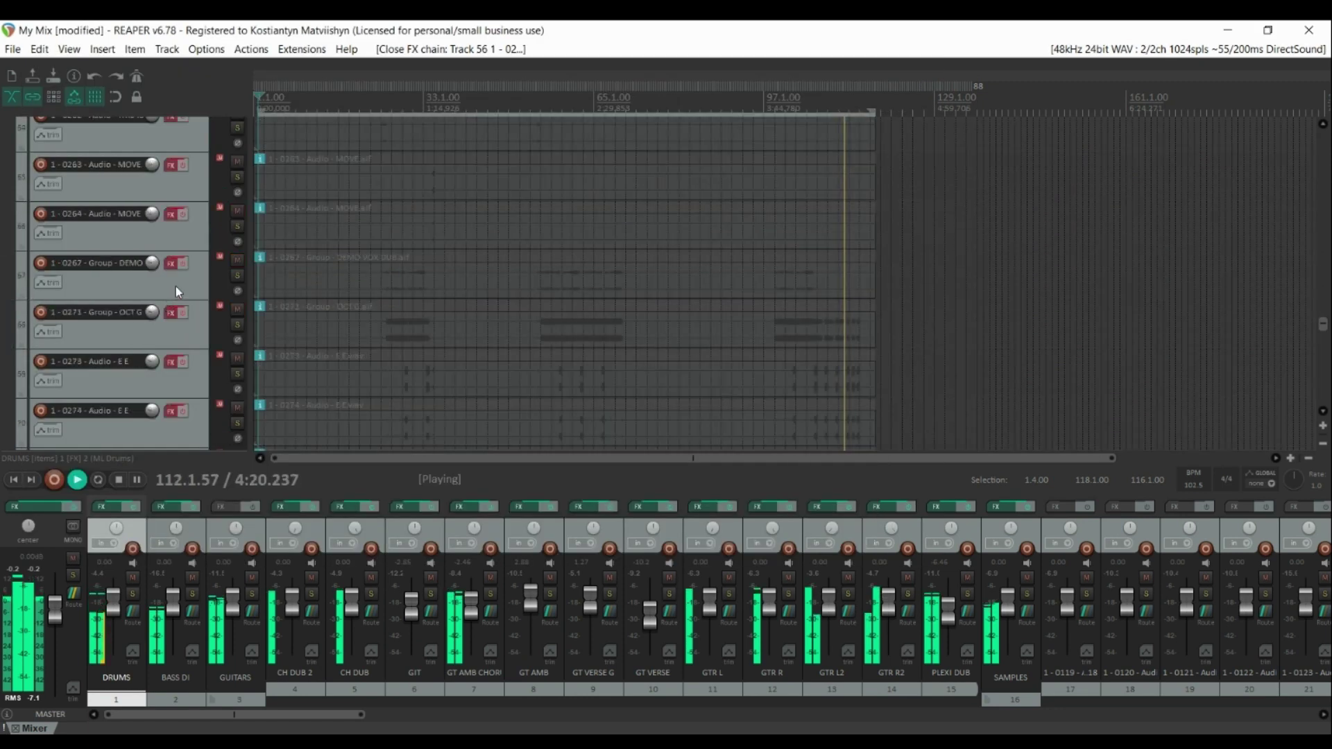
pyautogui.scroll(-12, 127, 272)
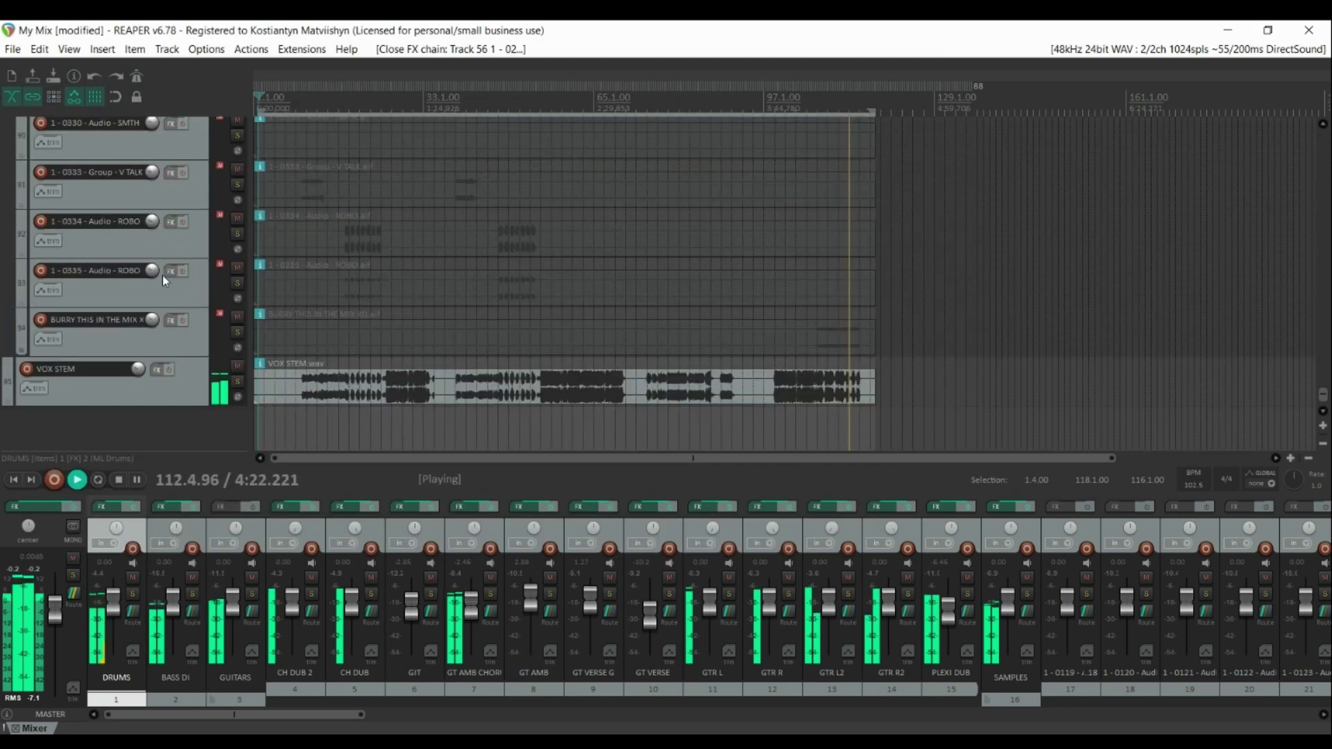
pyautogui.click(28, 507)
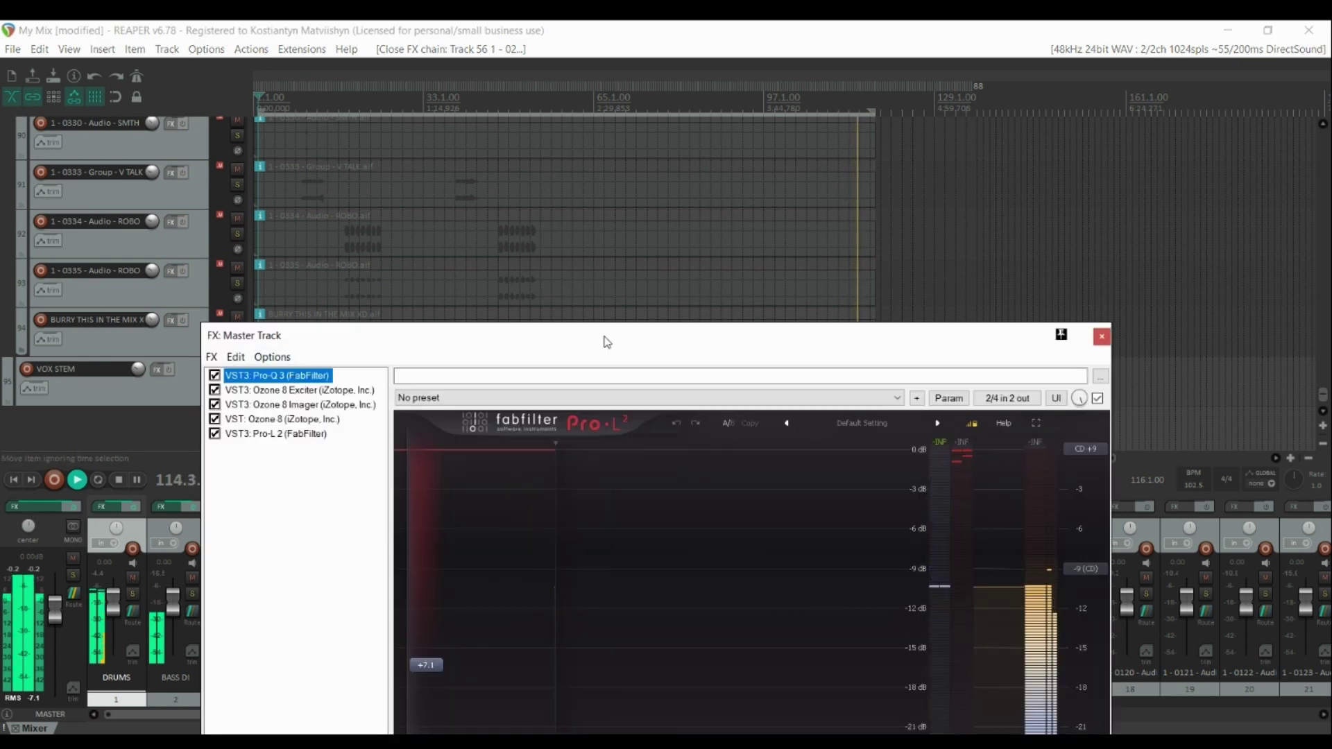
pyautogui.moveTo(609, 235); pyautogui.dragTo(516, 125)
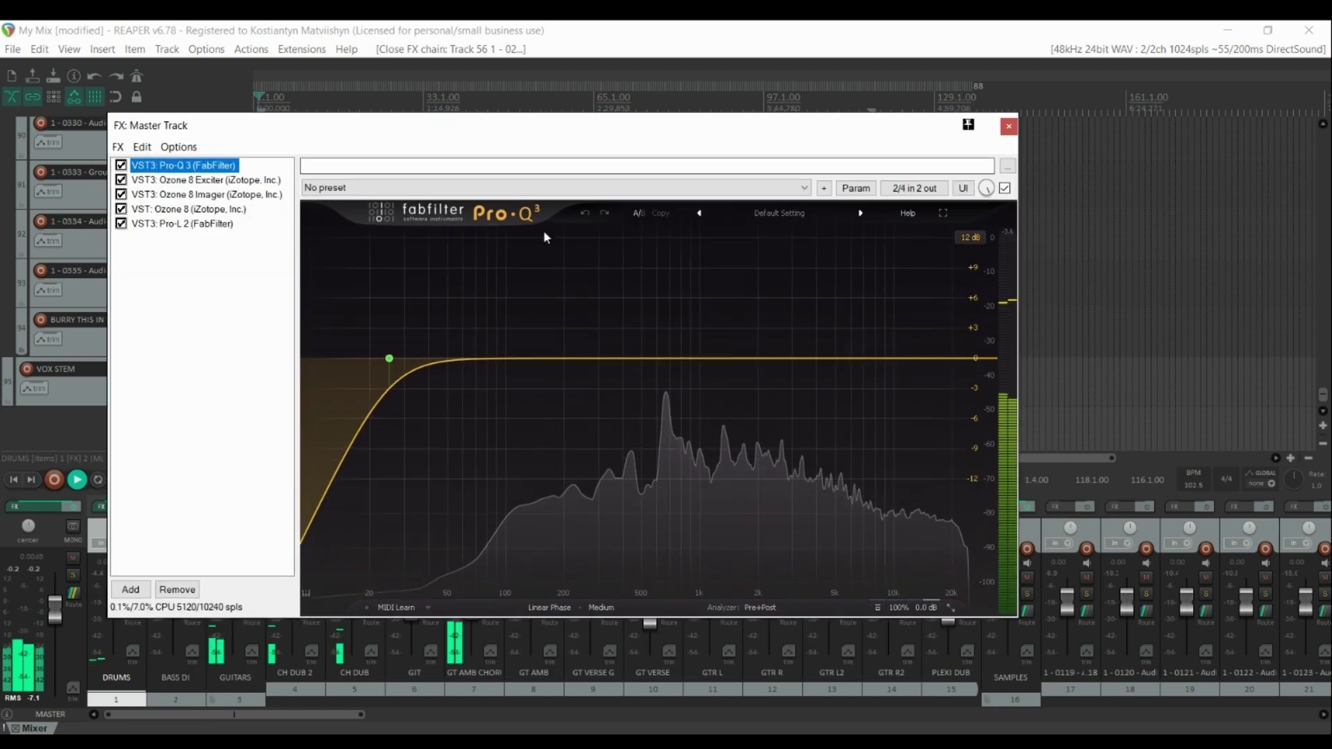
pyautogui.press('Down')
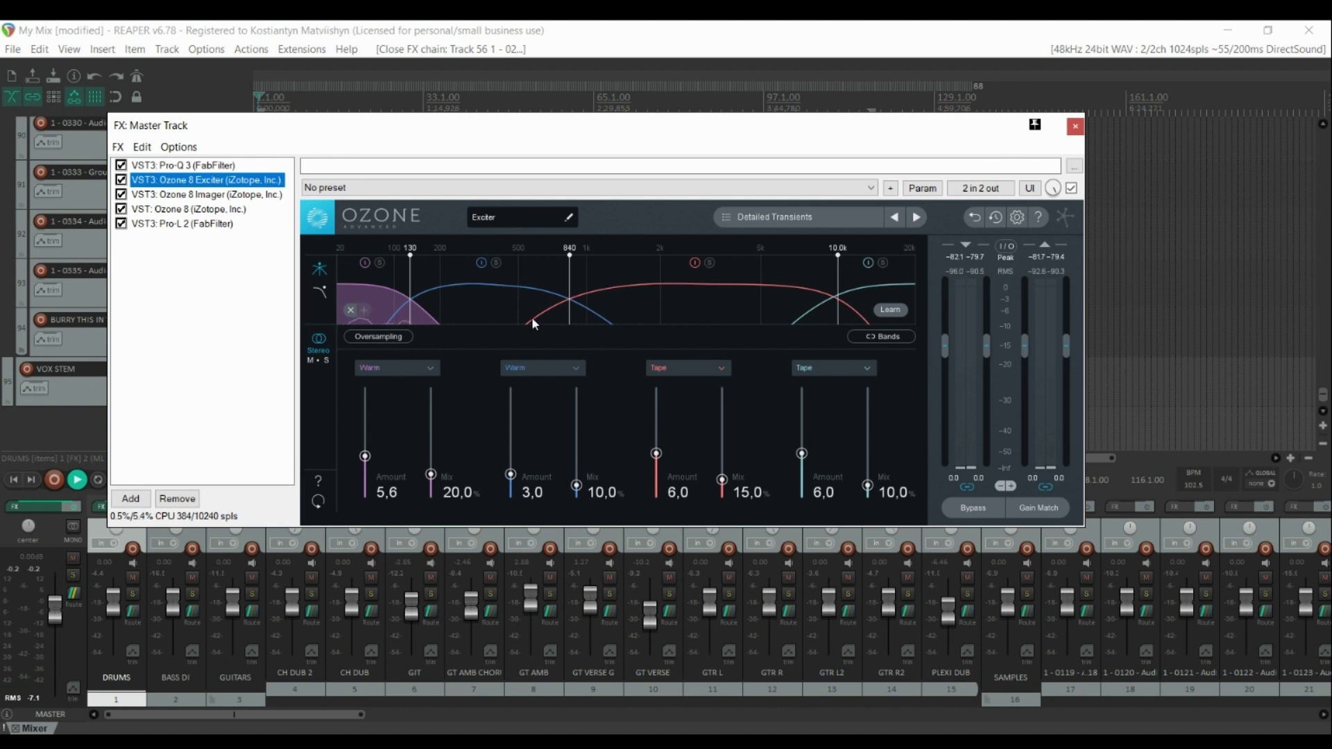
pyautogui.click(191, 195)
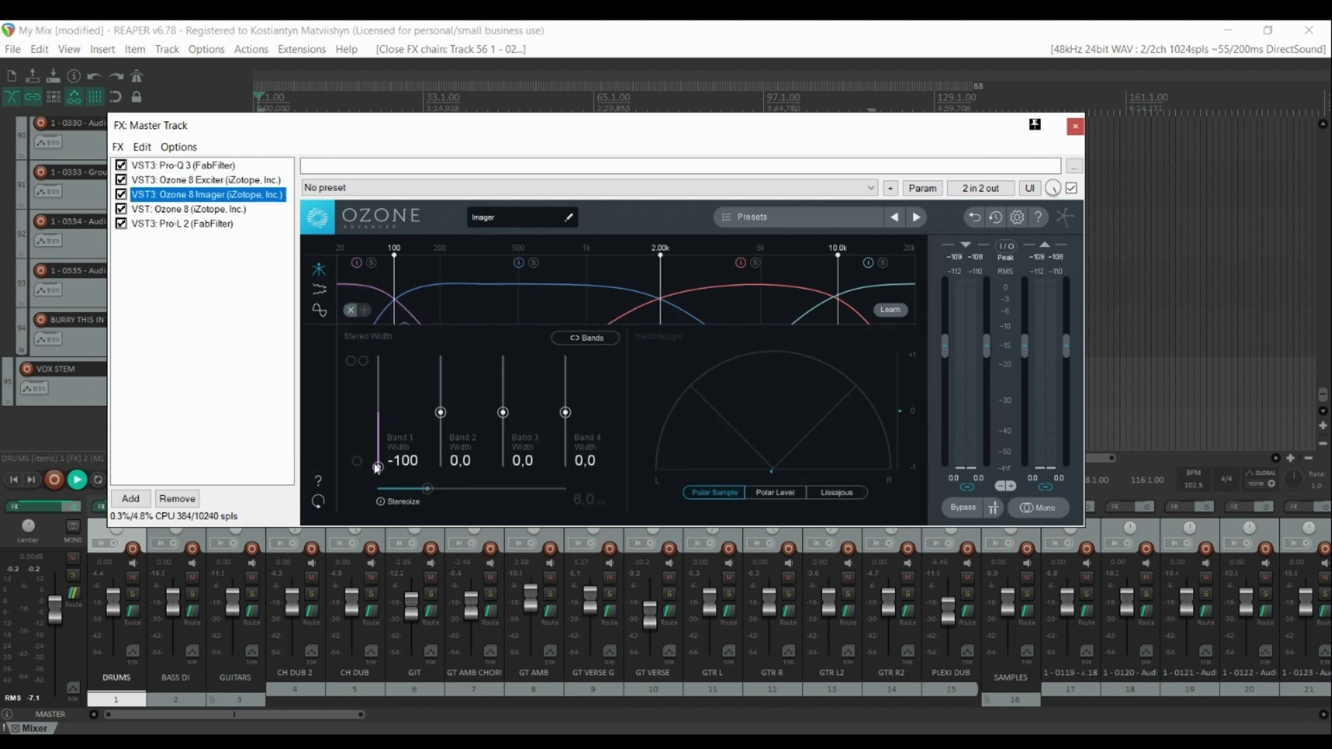
# Review the Equalizer, Imager and Dynamics modules of Ozone 8 and the Pro-L 2 limiter on the Master Track, and close its effects chain.
pyautogui.click(215, 212)
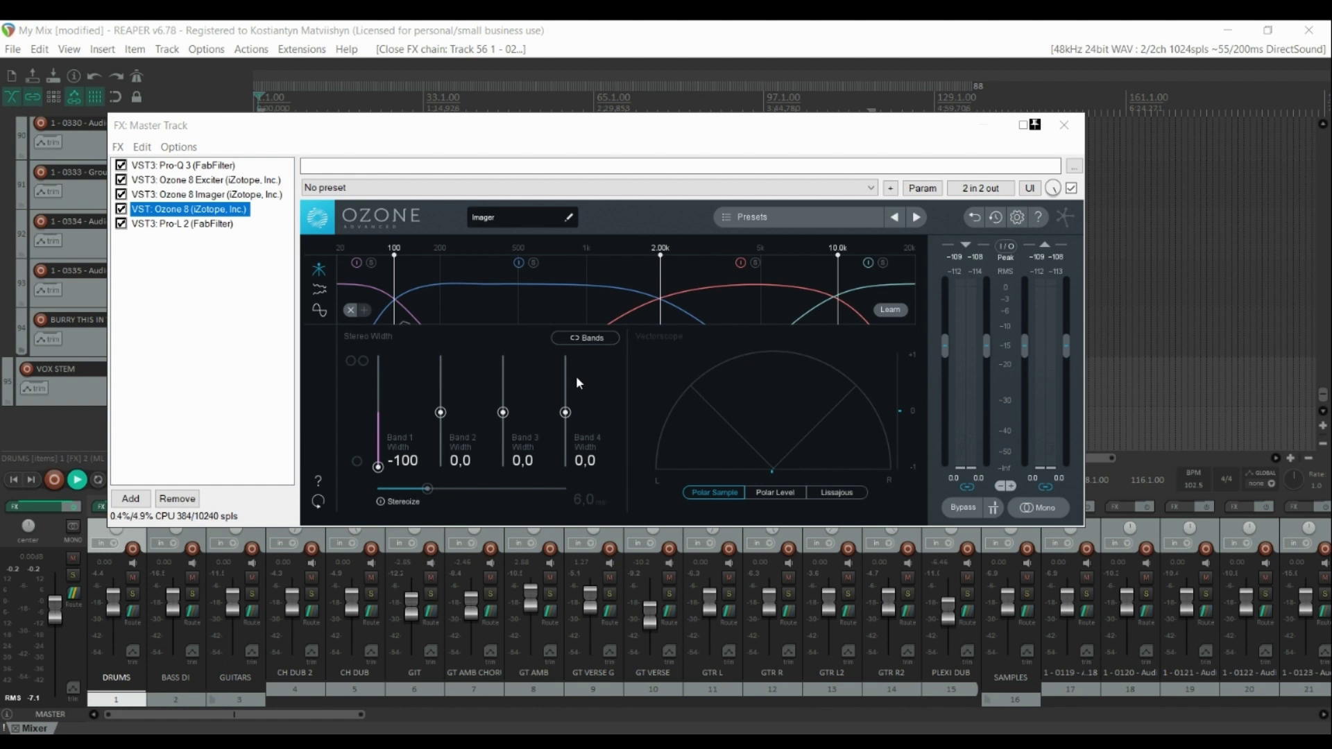
pyautogui.moveTo(414, 264)
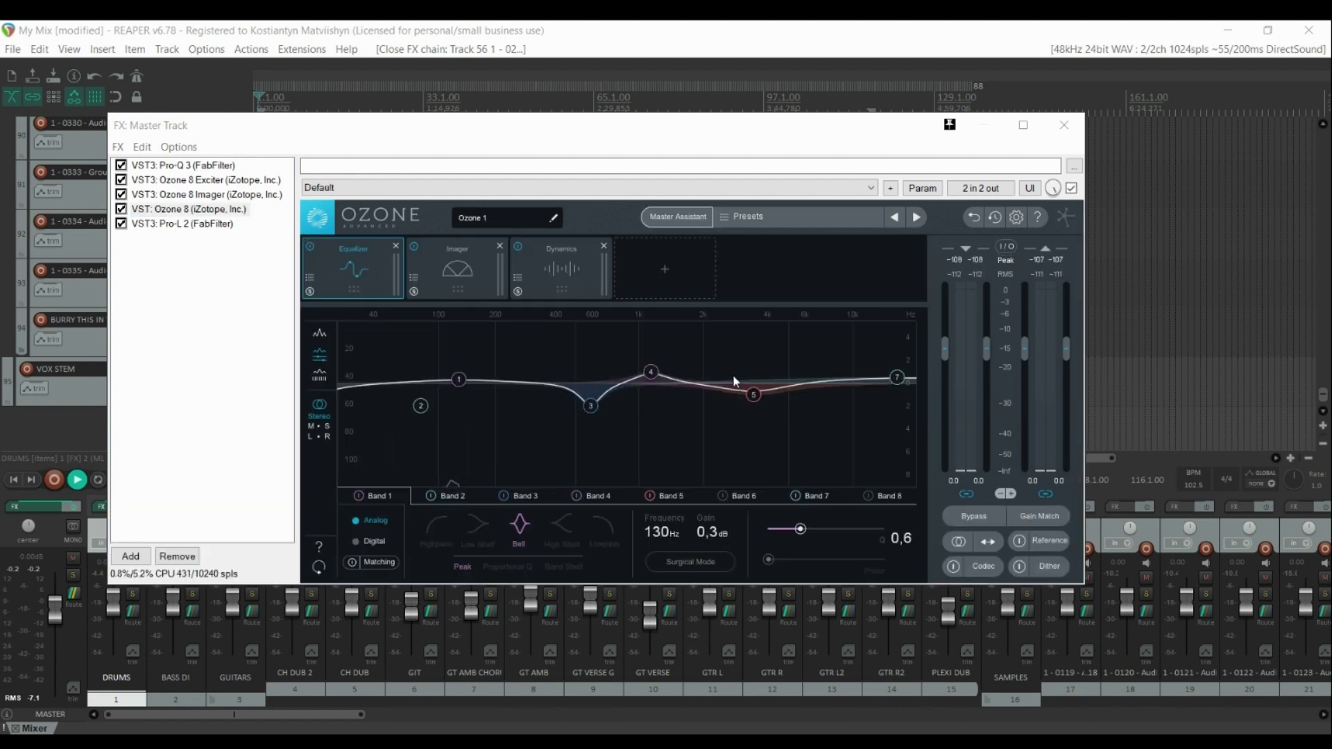
pyautogui.click(457, 269)
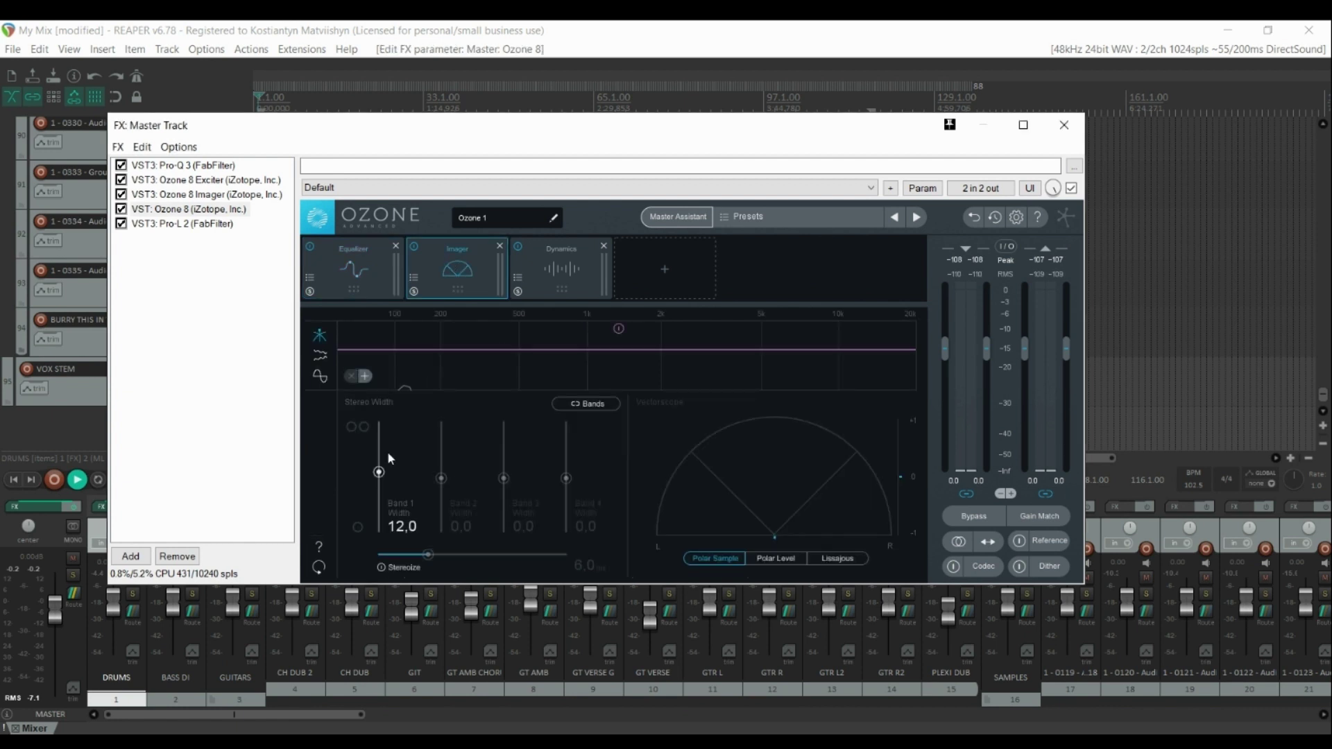
pyautogui.click(591, 292)
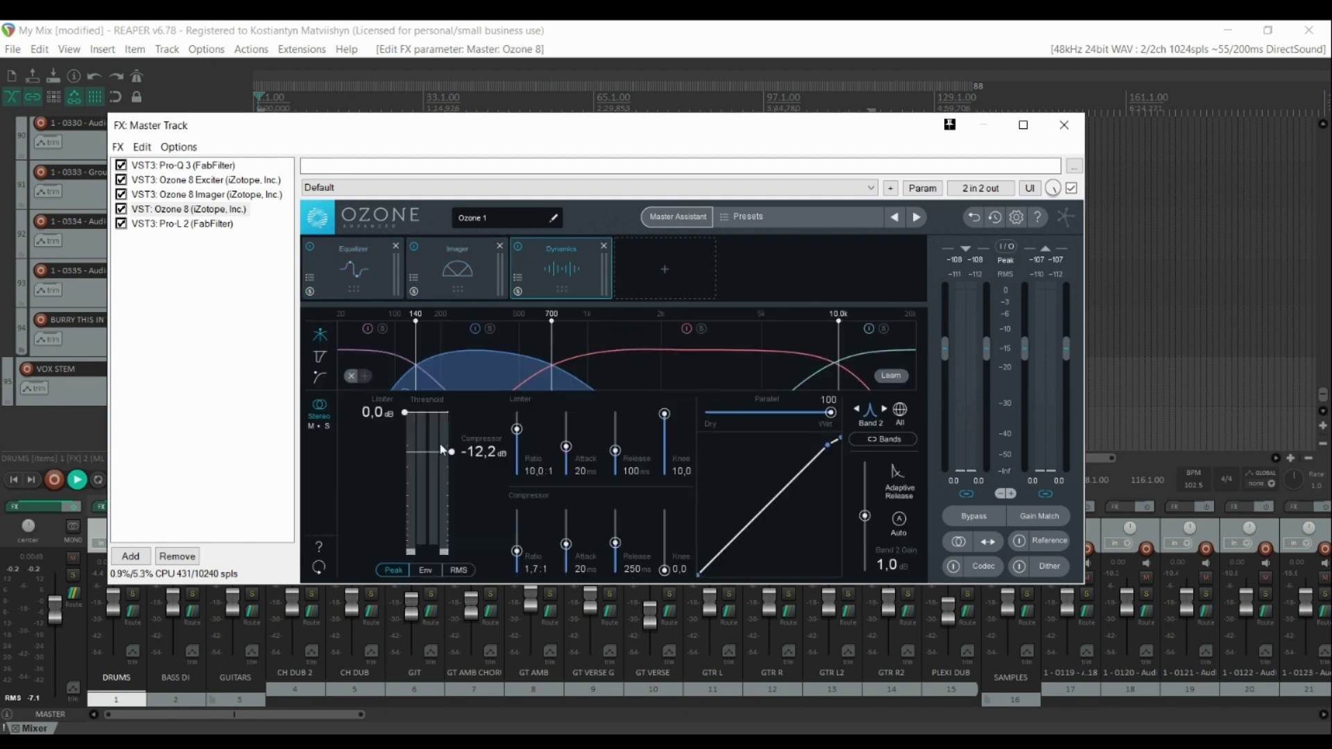
pyautogui.click(205, 225)
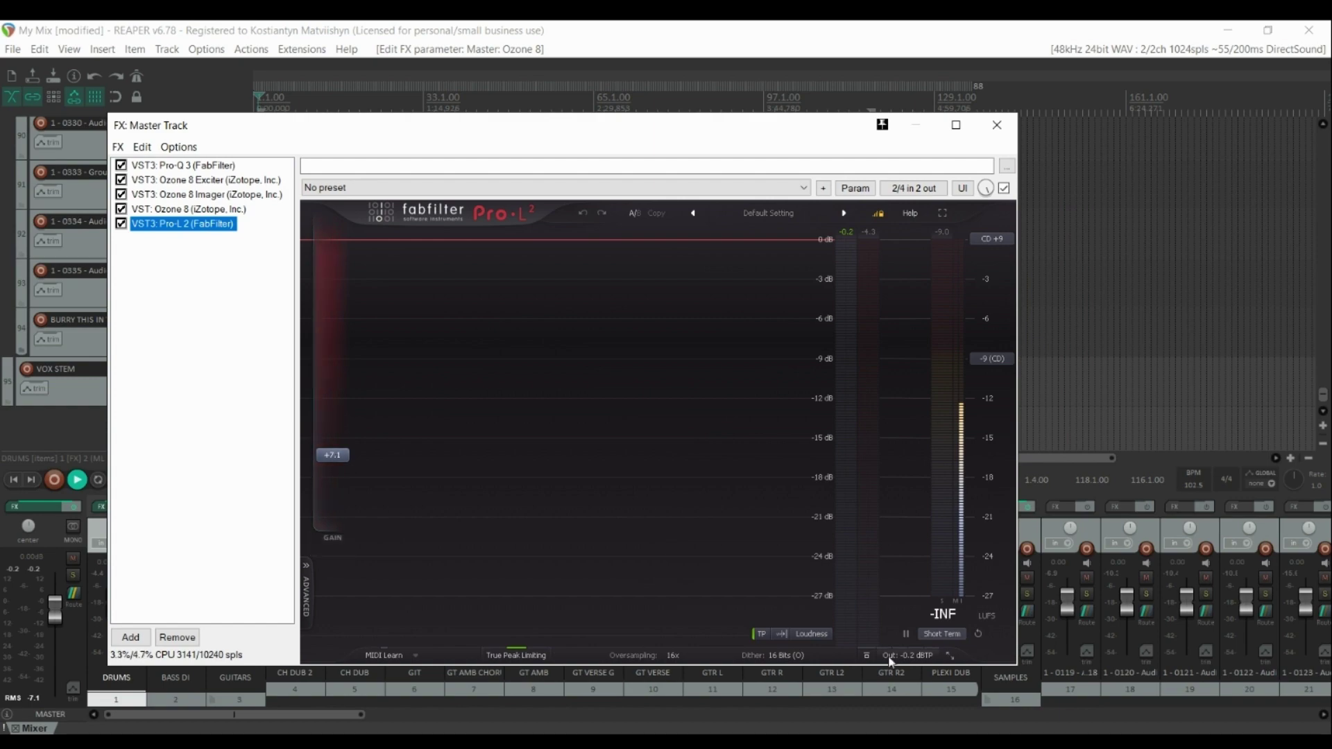
pyautogui.click(997, 126)
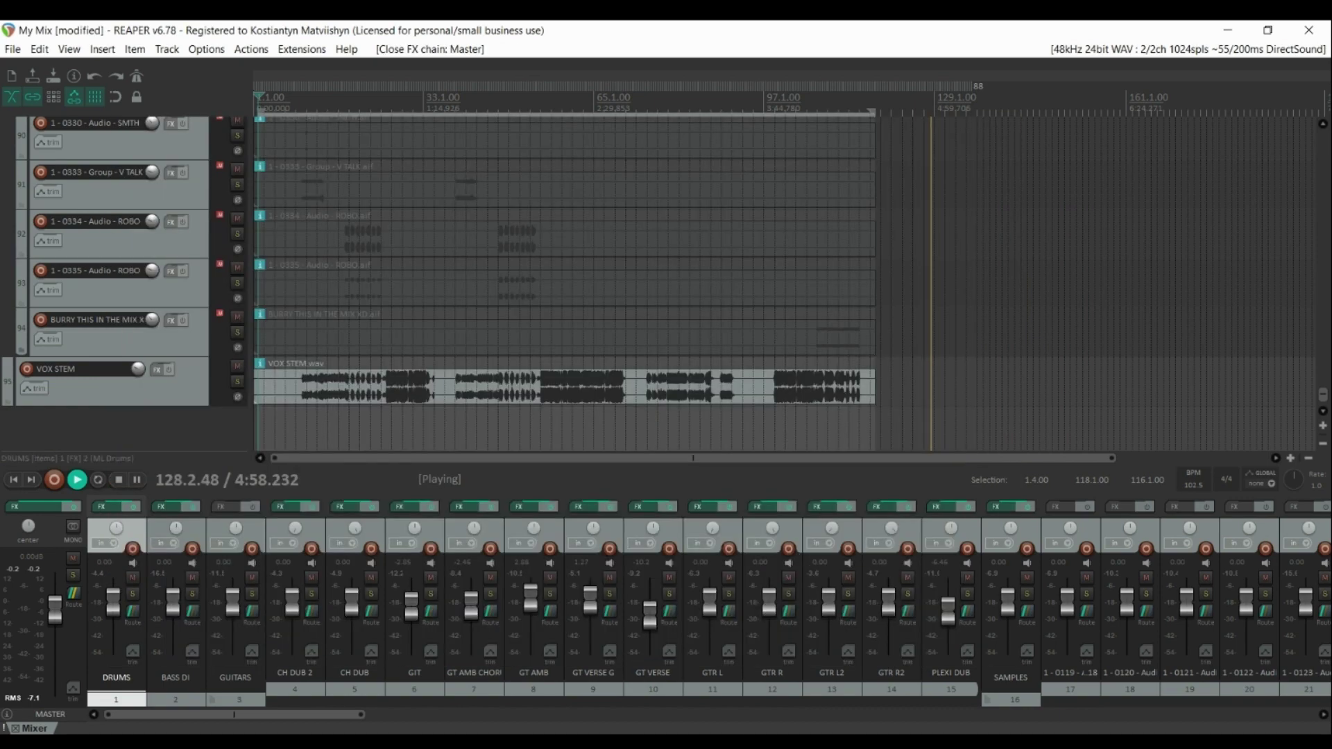